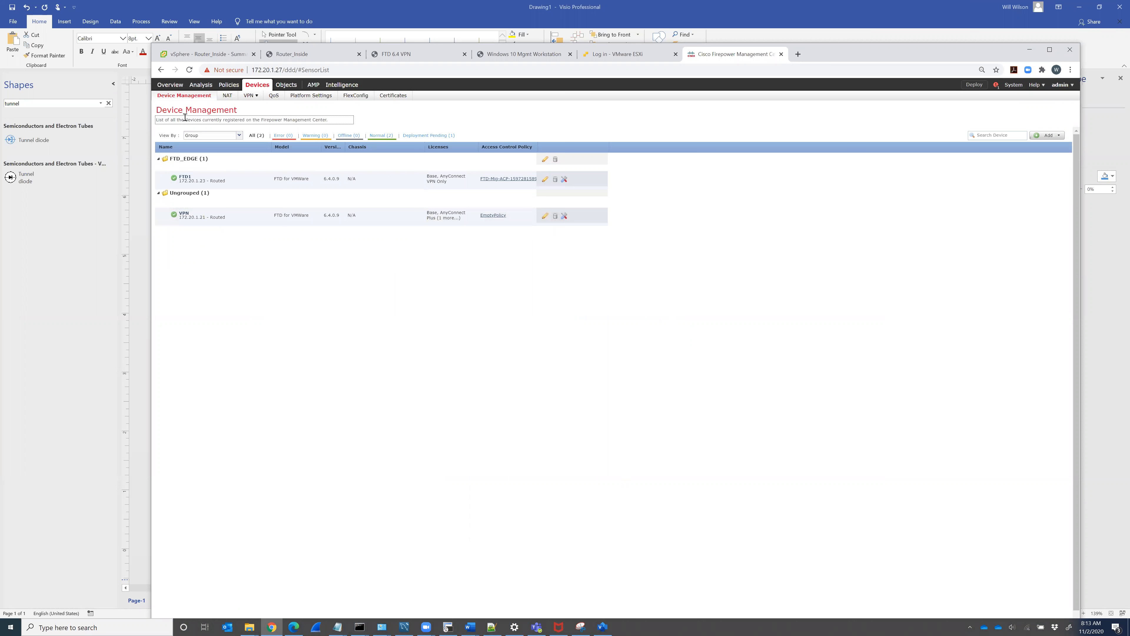
Step: Open the VPN device's Advanced Troubleshooting tools on the Capture w/Trace tab
click(565, 216)
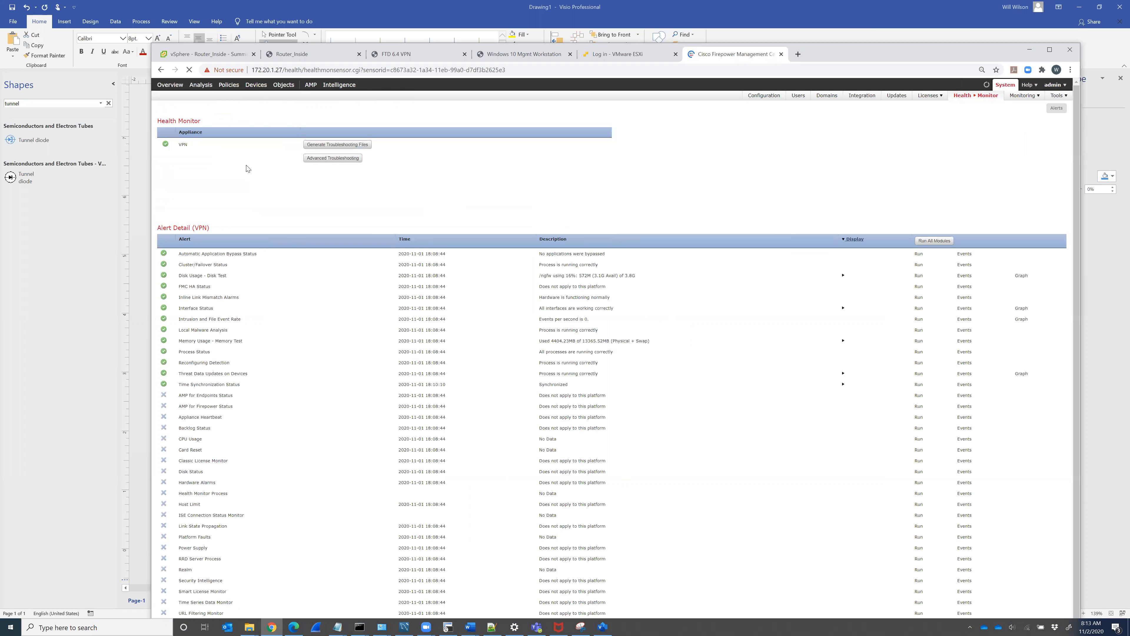
click(348, 161)
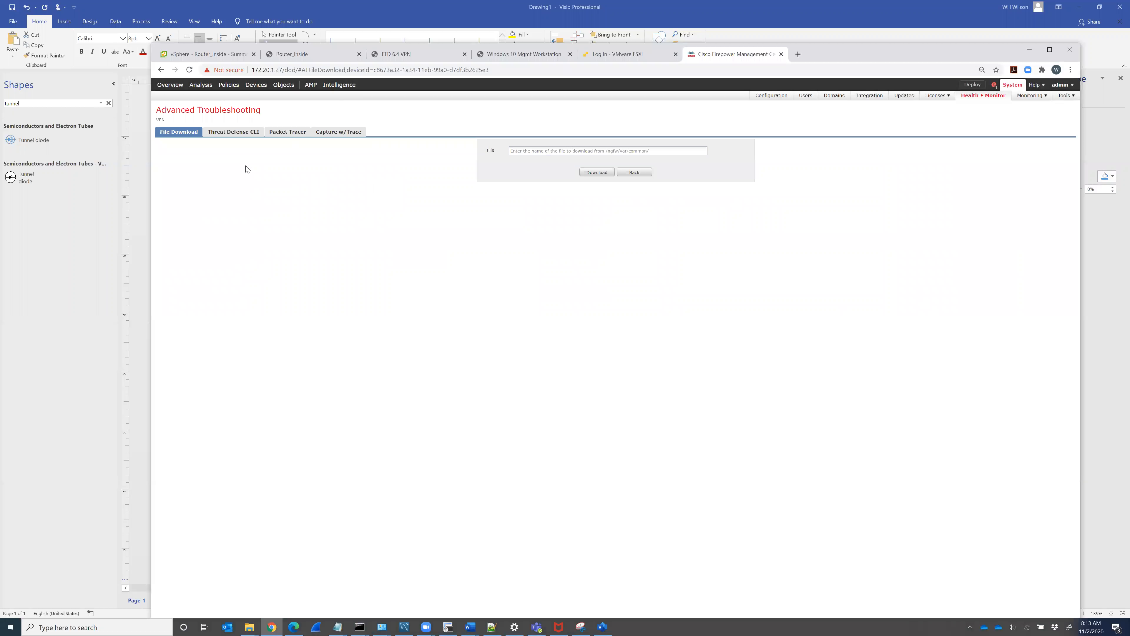
click(329, 132)
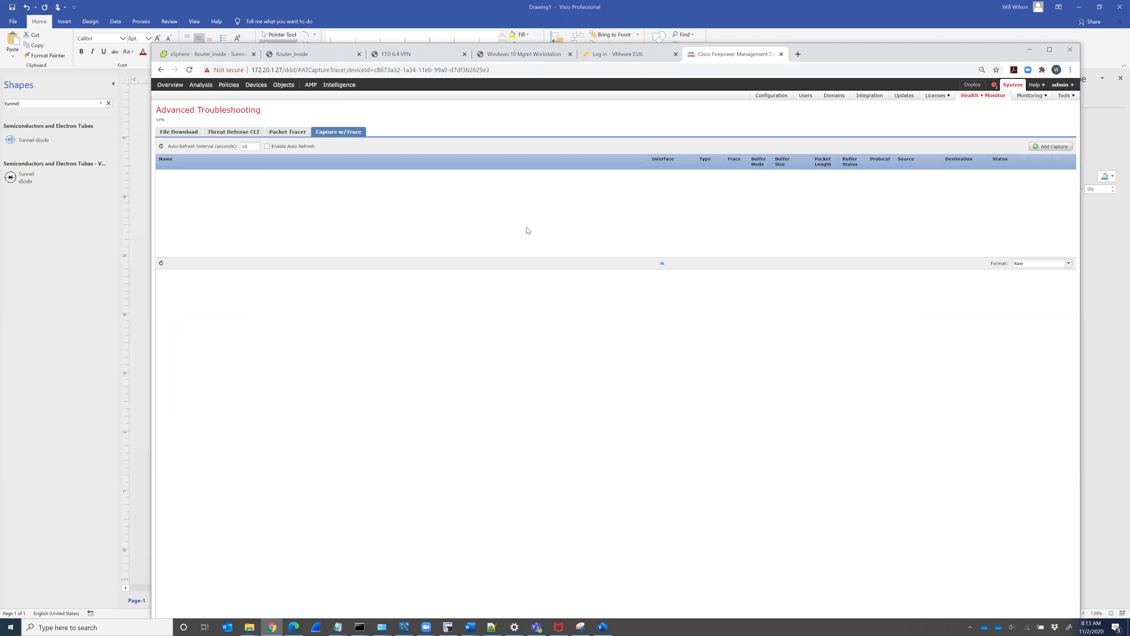
Step: Create the traced capture 'Inside' on the Inside interface for source host 172.20.1.25
click(1048, 149)
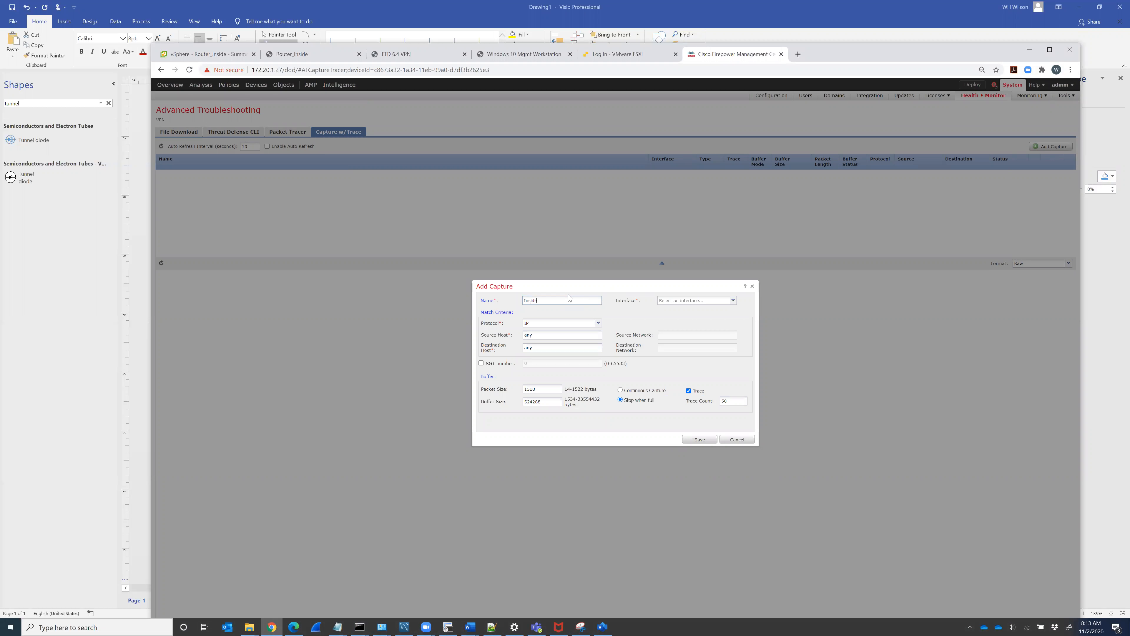
click(733, 300)
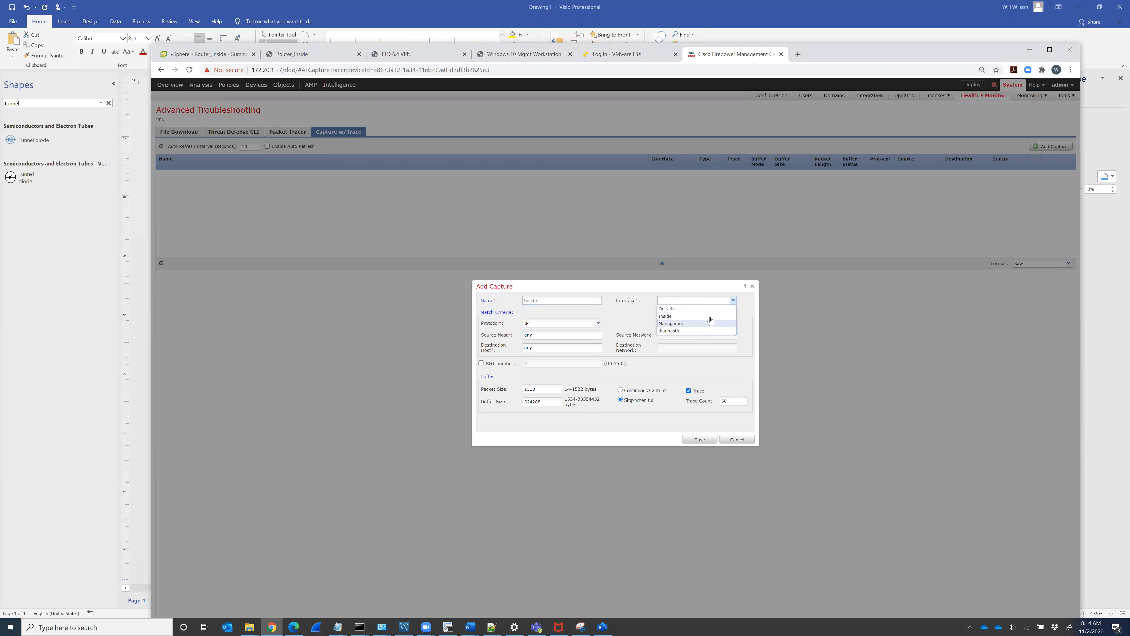
click(710, 316)
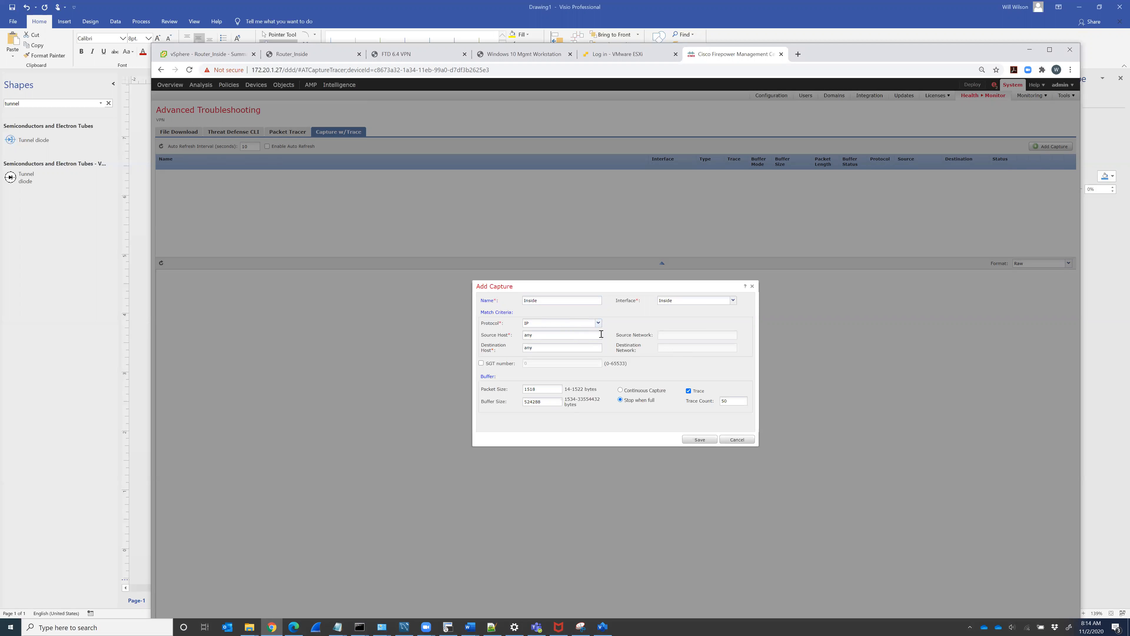
click(534, 334)
text(172.20.1.25)
click(699, 441)
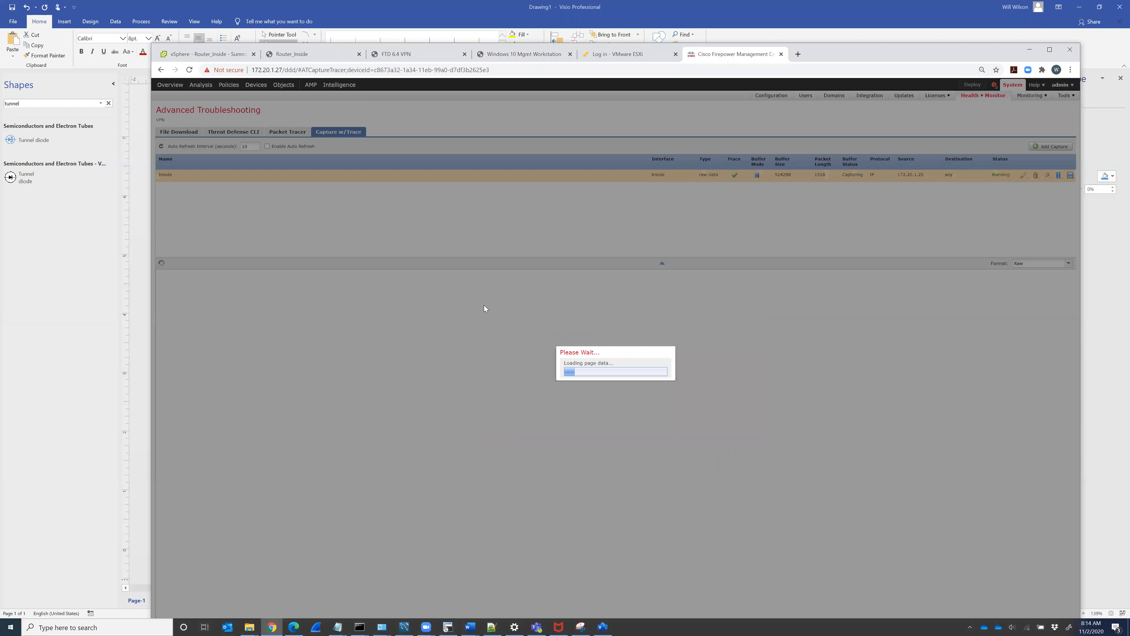
Step: Create the traced capture 'Management' on the Management interface for destination host 172.20.1.25
click(581, 299)
text(Management)
click(733, 301)
click(685, 329)
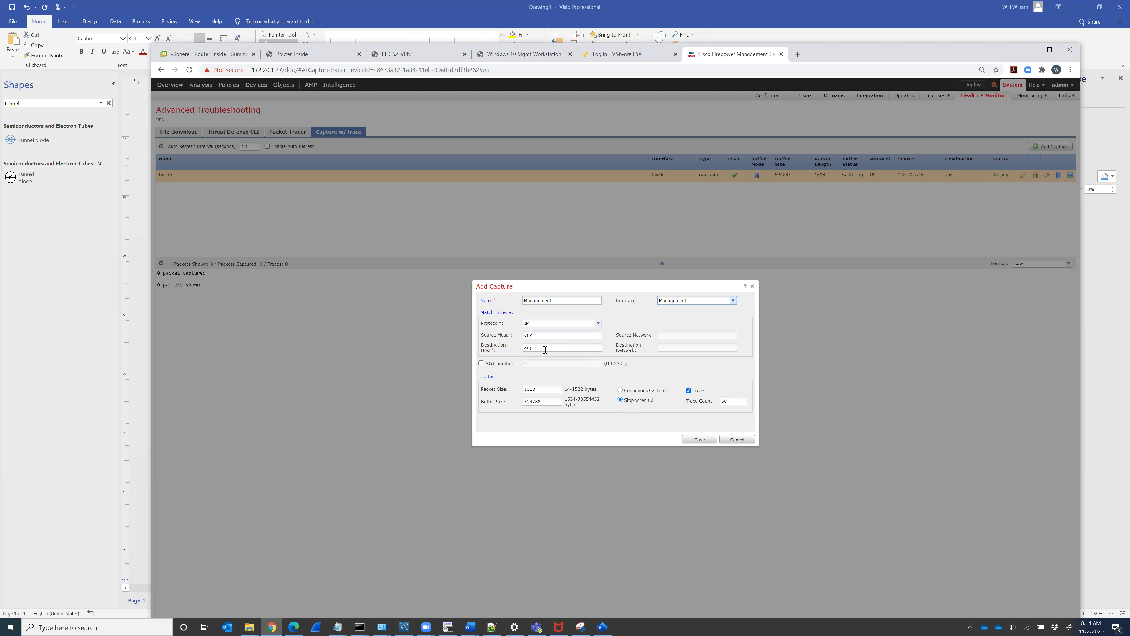
text(.20.1.25)
click(698, 440)
click(698, 440)
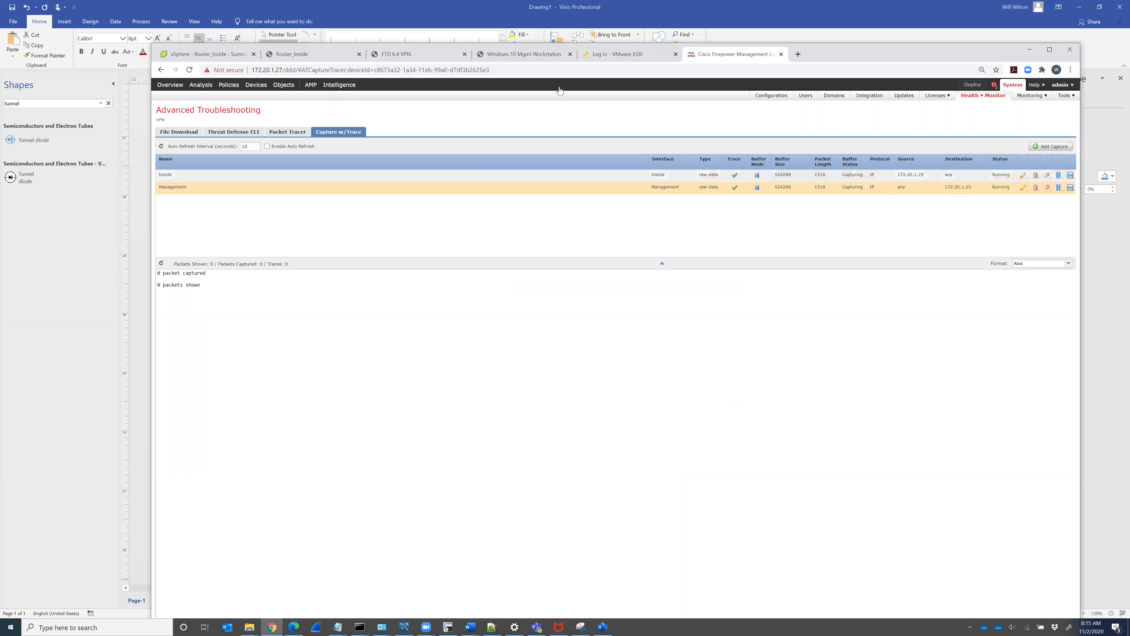
Step: Connect the workstation's AnyConnect VPN to FTD1 with the VPN2 group login, then return to FMC
click(531, 58)
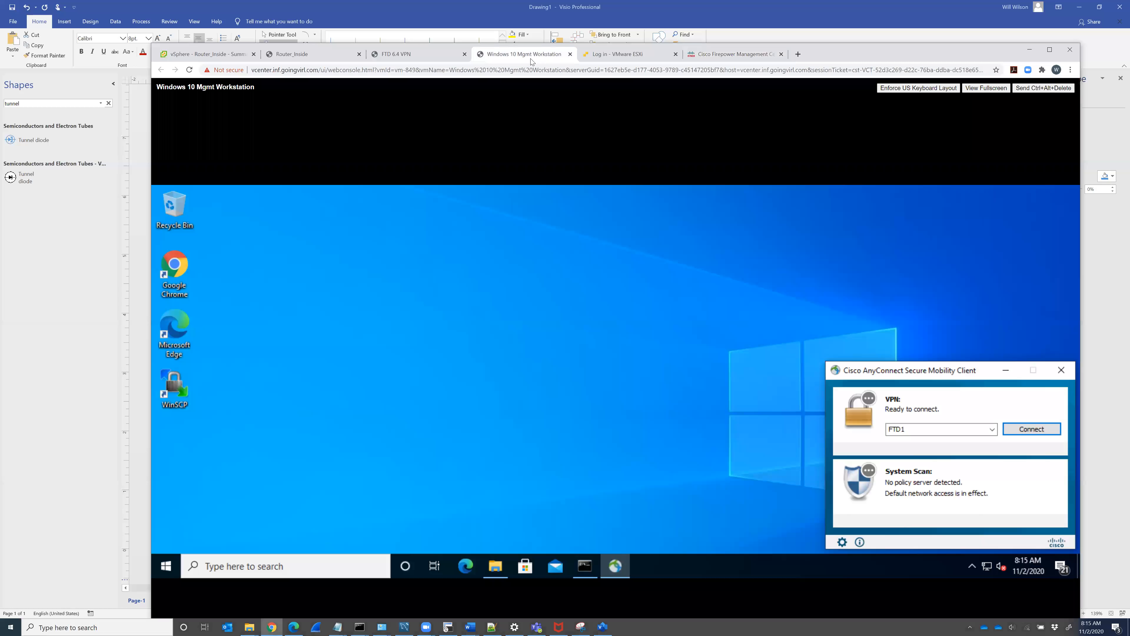
click(1031, 430)
text(**************)
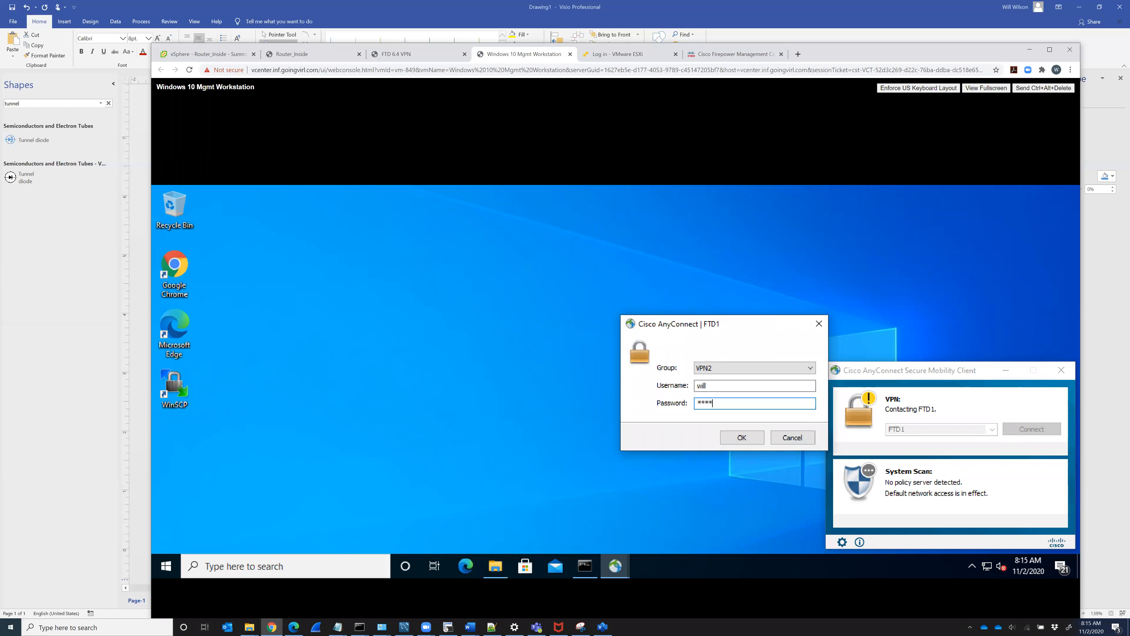
key(Return)
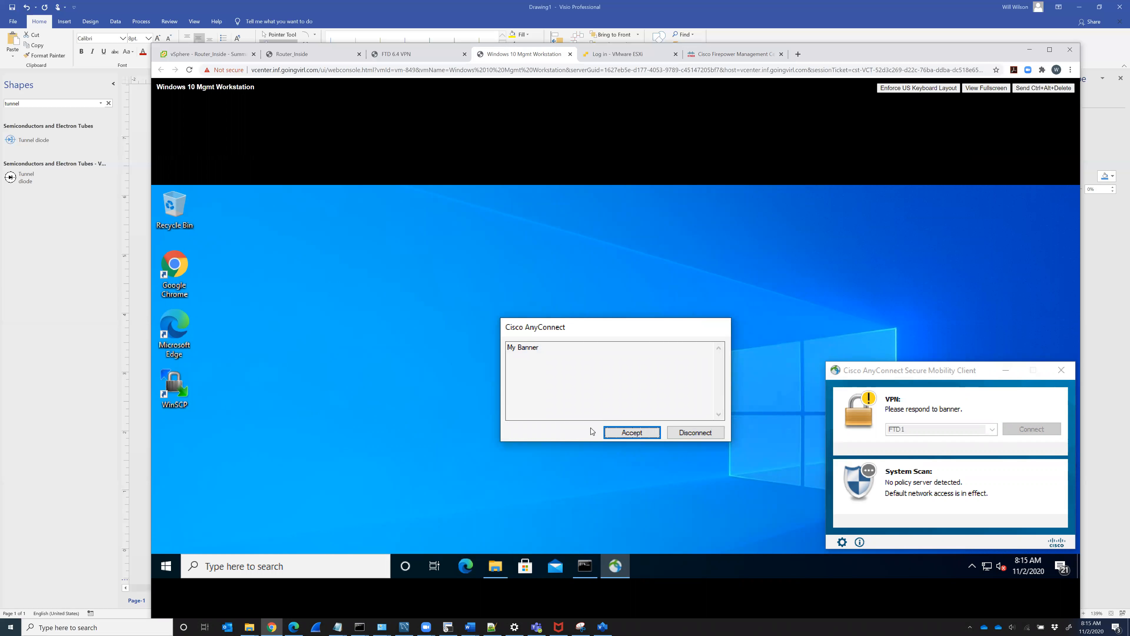
click(634, 434)
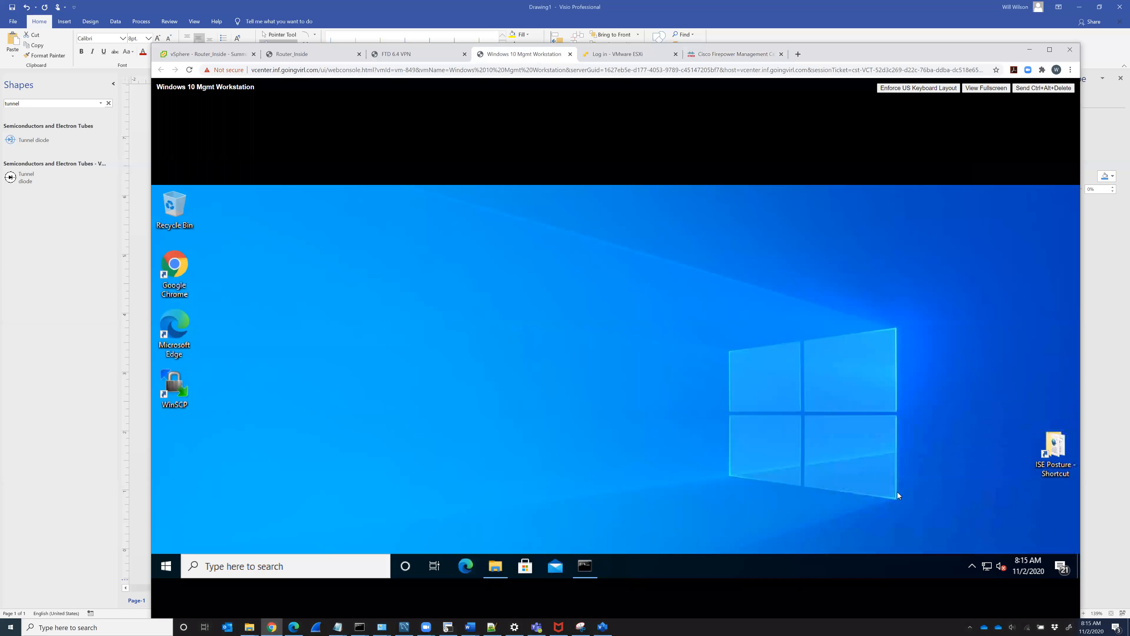
click(958, 528)
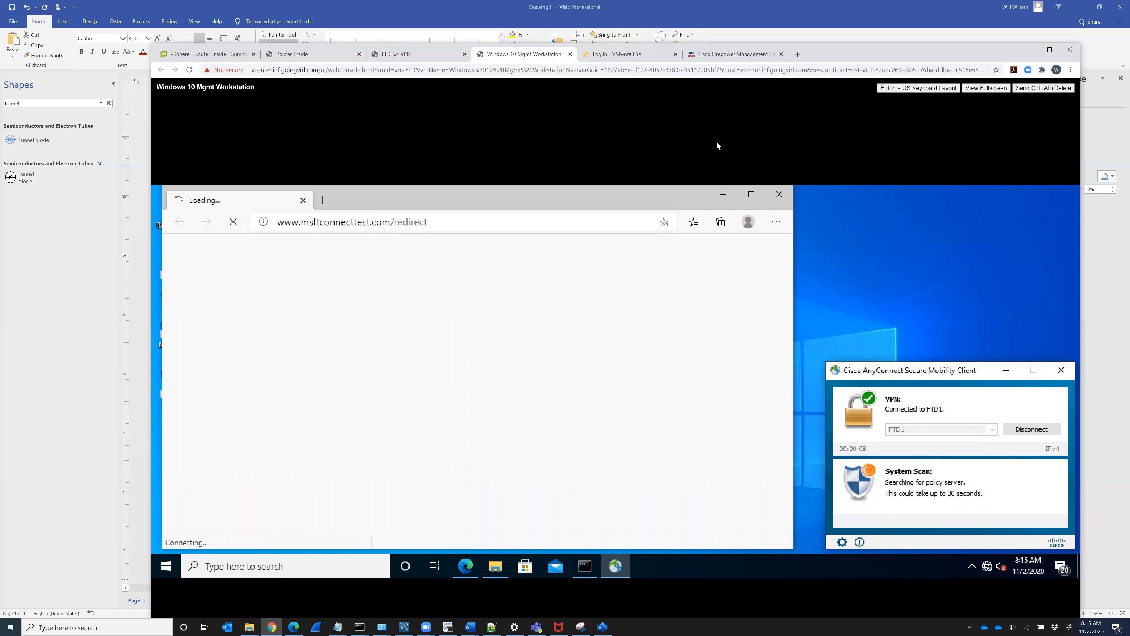
click(717, 54)
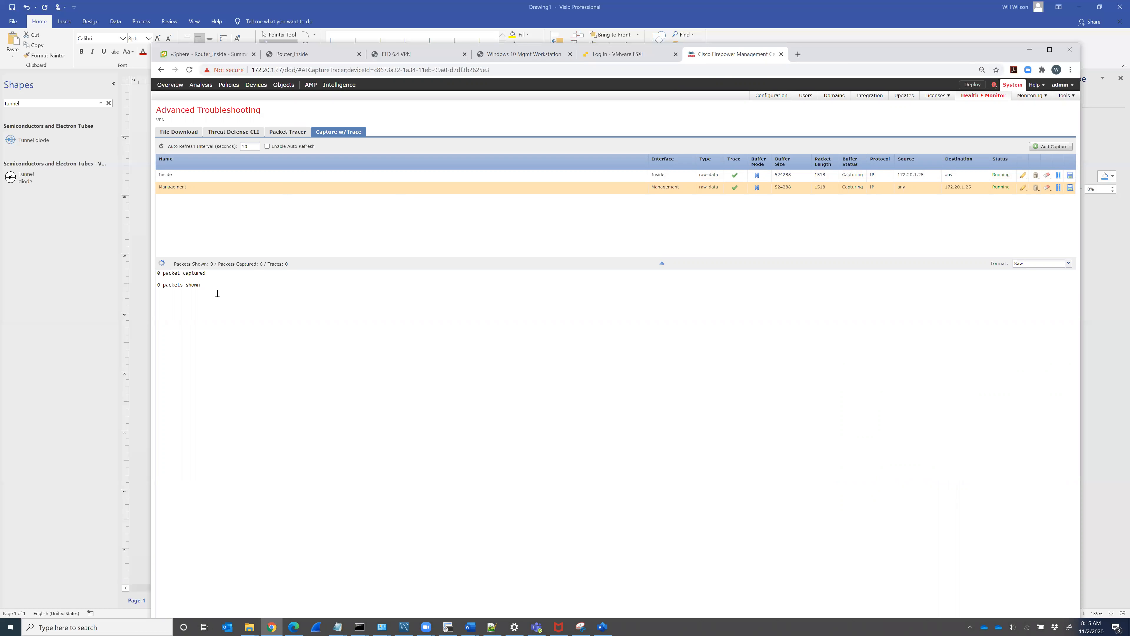
Step: Show the Management capture's packets in full tree format
click(1047, 264)
click(1041, 280)
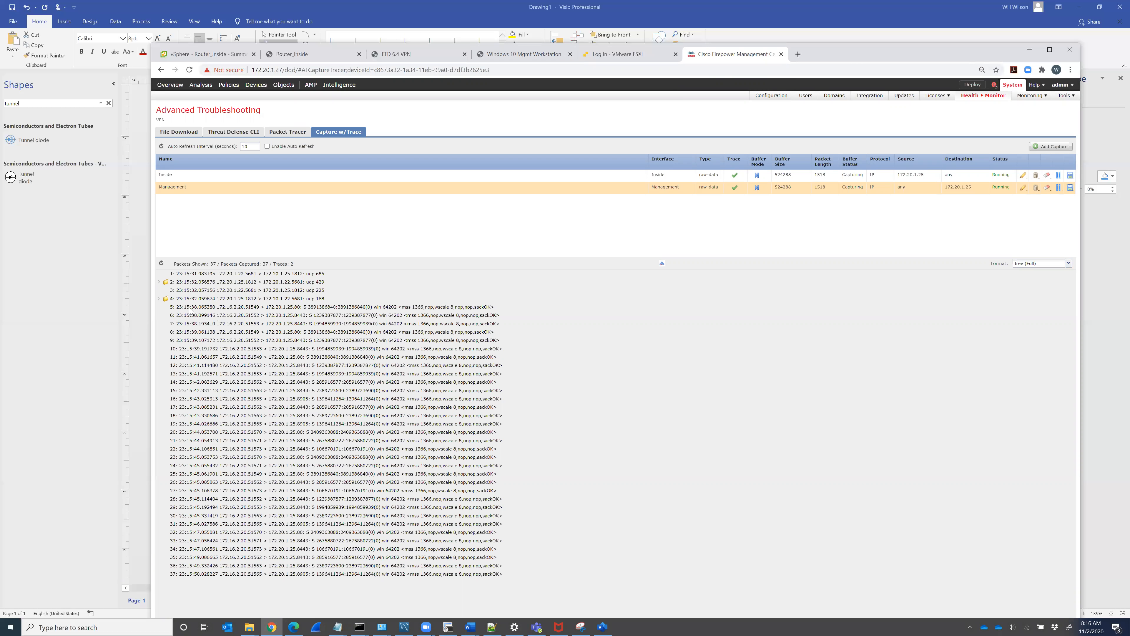
click(216, 549)
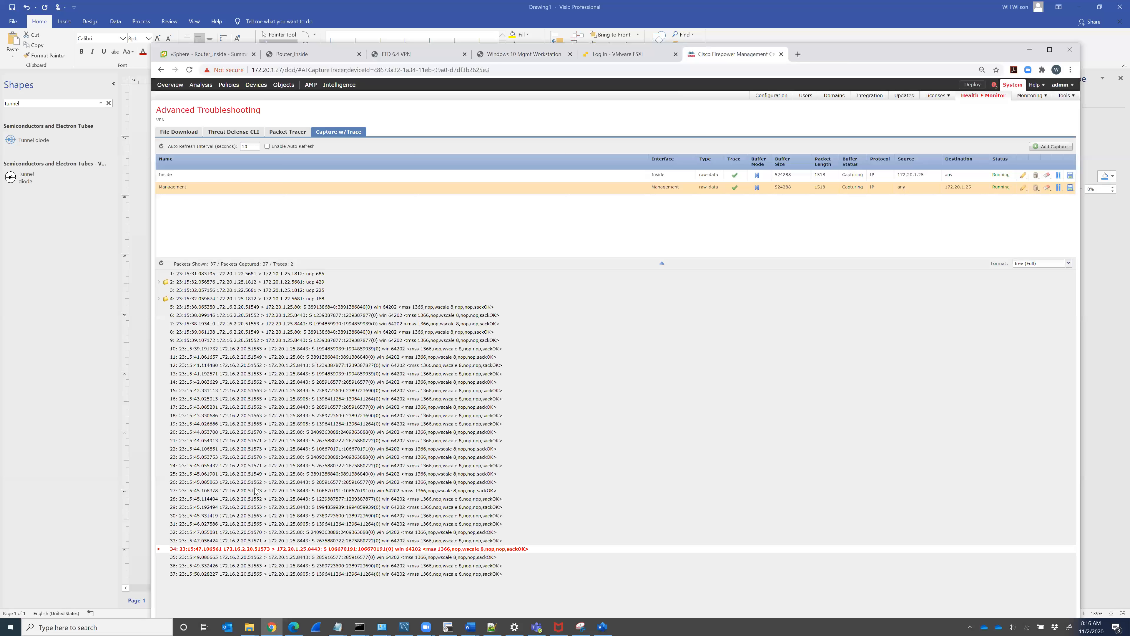
click(188, 307)
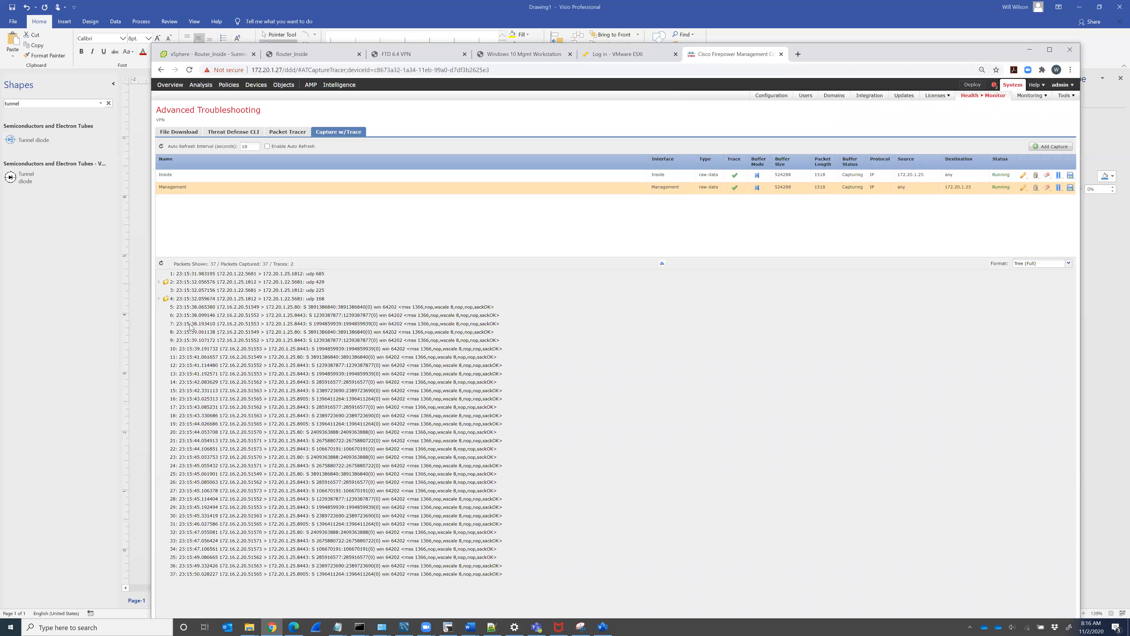
Step: Inspect packet 4's allow result, then load the Inside capture's packet list
click(159, 298)
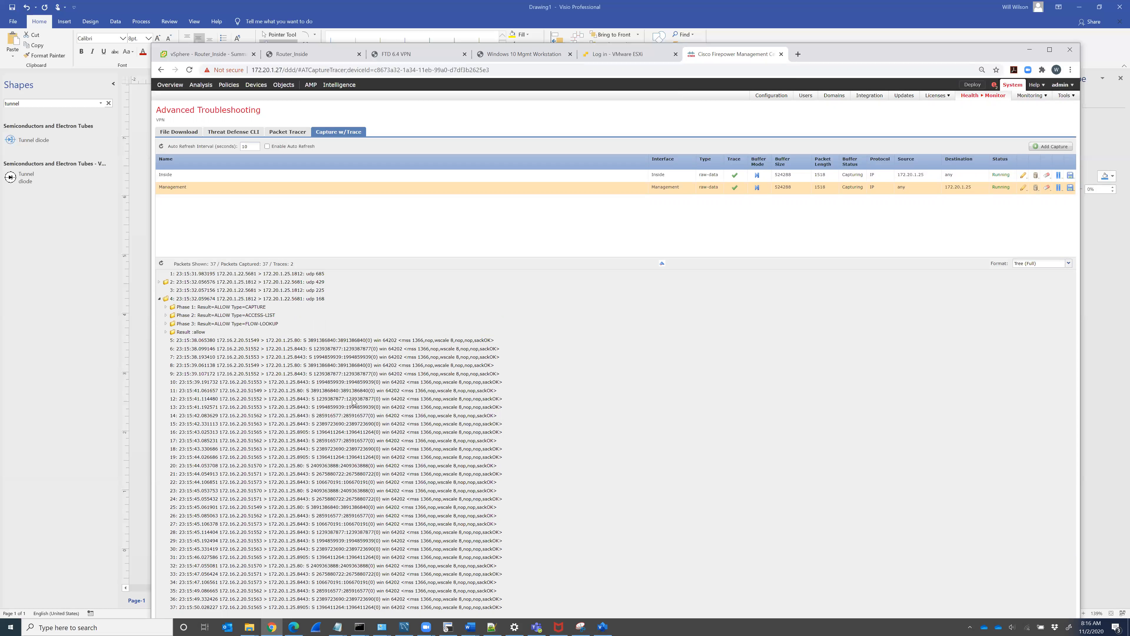
click(166, 332)
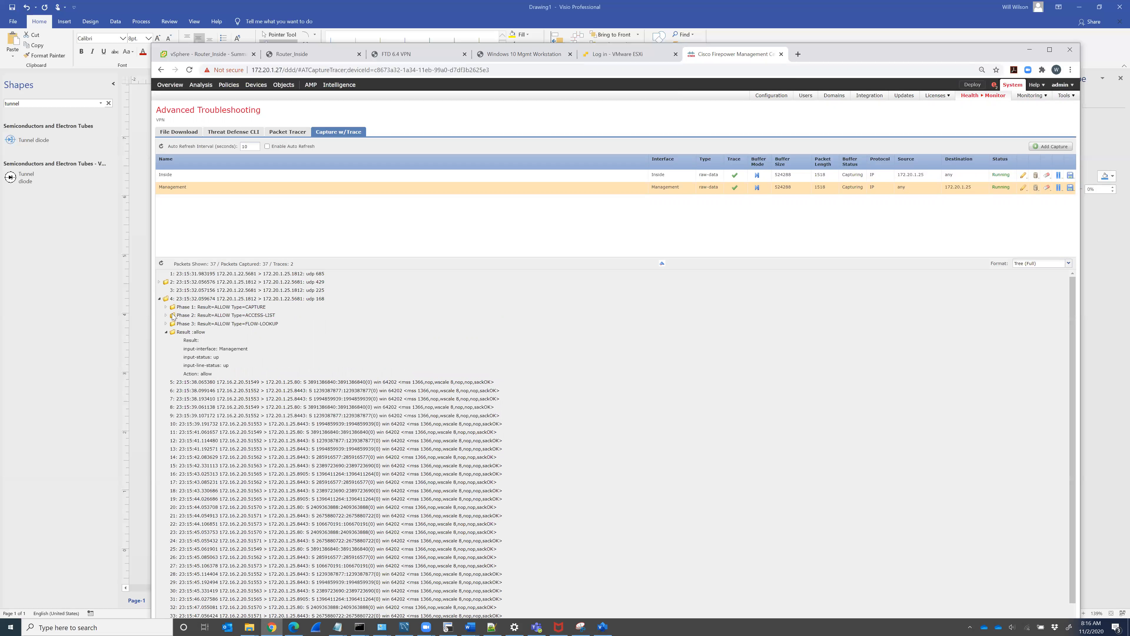
click(167, 332)
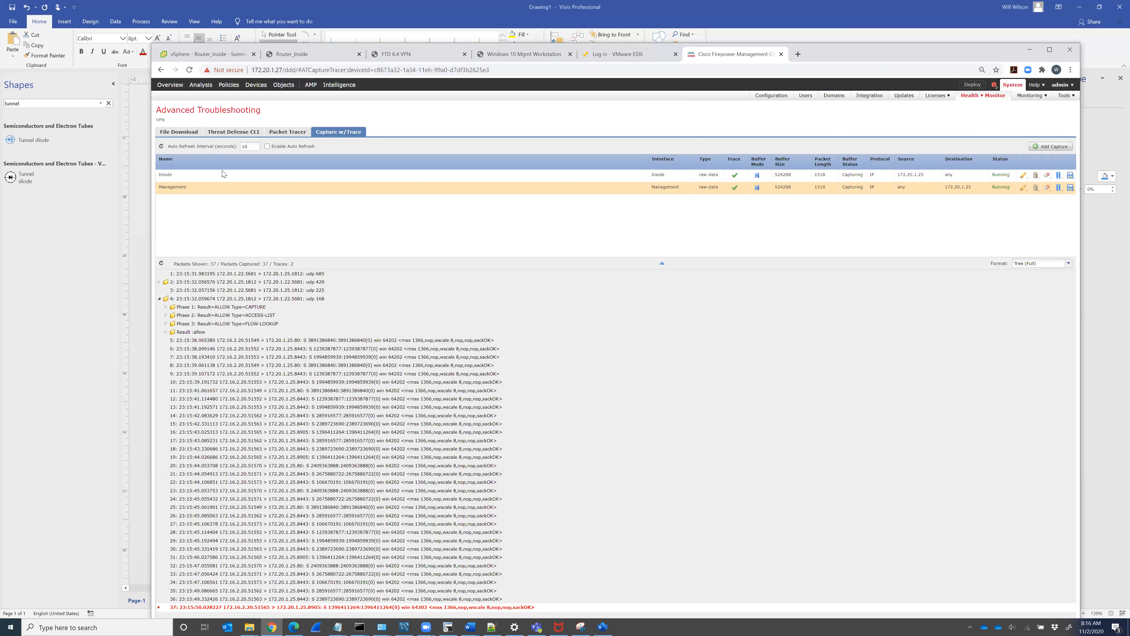
click(215, 179)
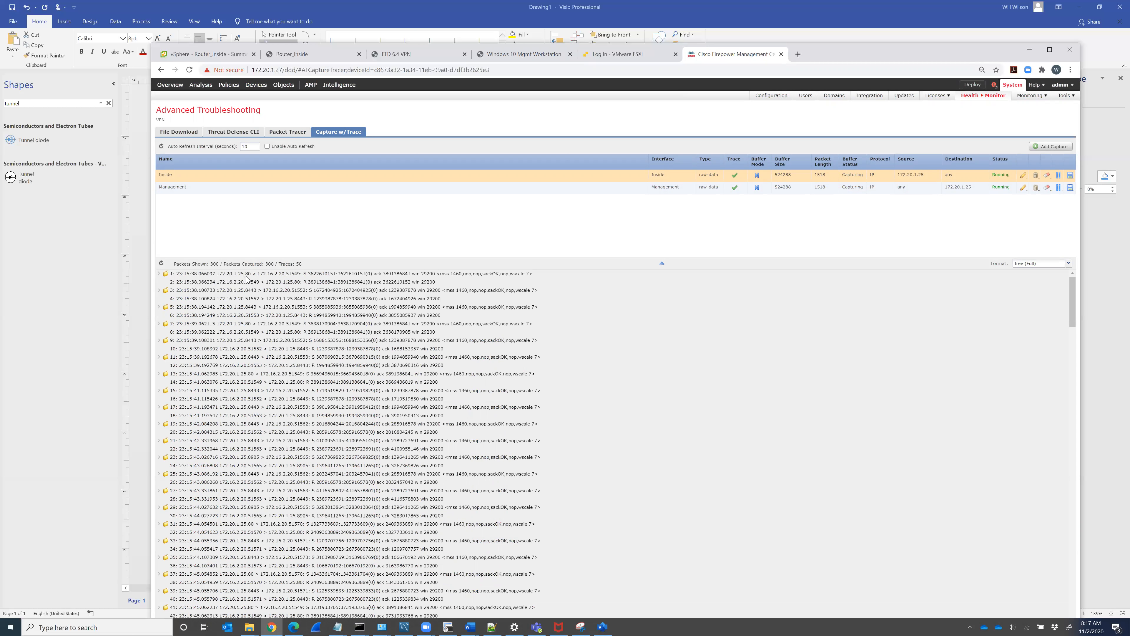
Step: Expand packet 1's trace to show the drop reason tcp-not-syn, First TCP packet not SYN
click(159, 274)
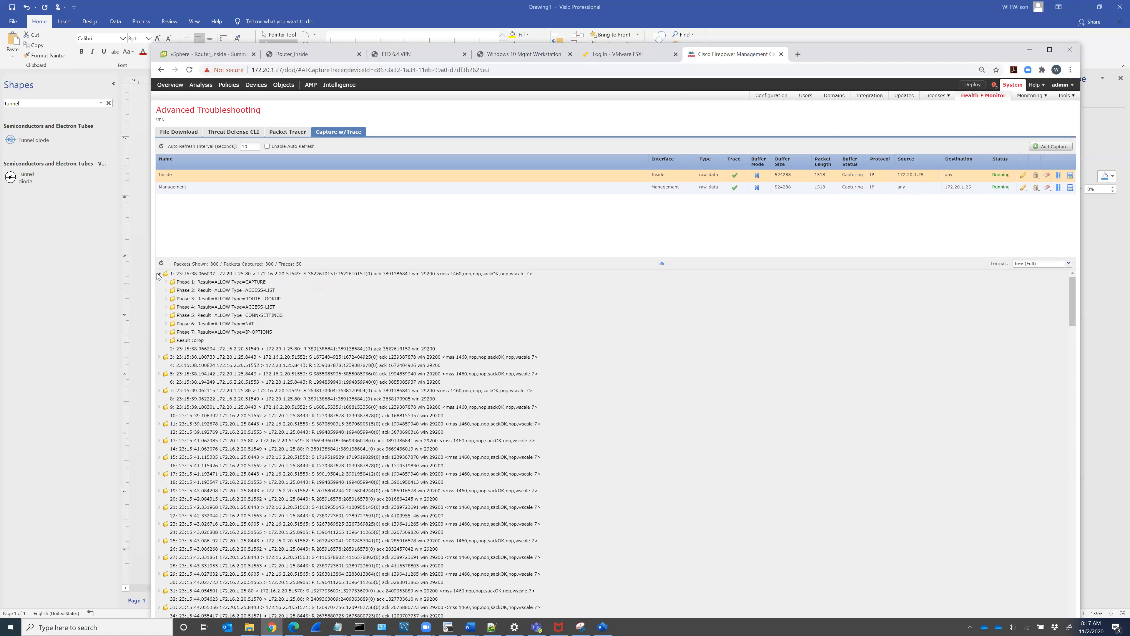
click(166, 340)
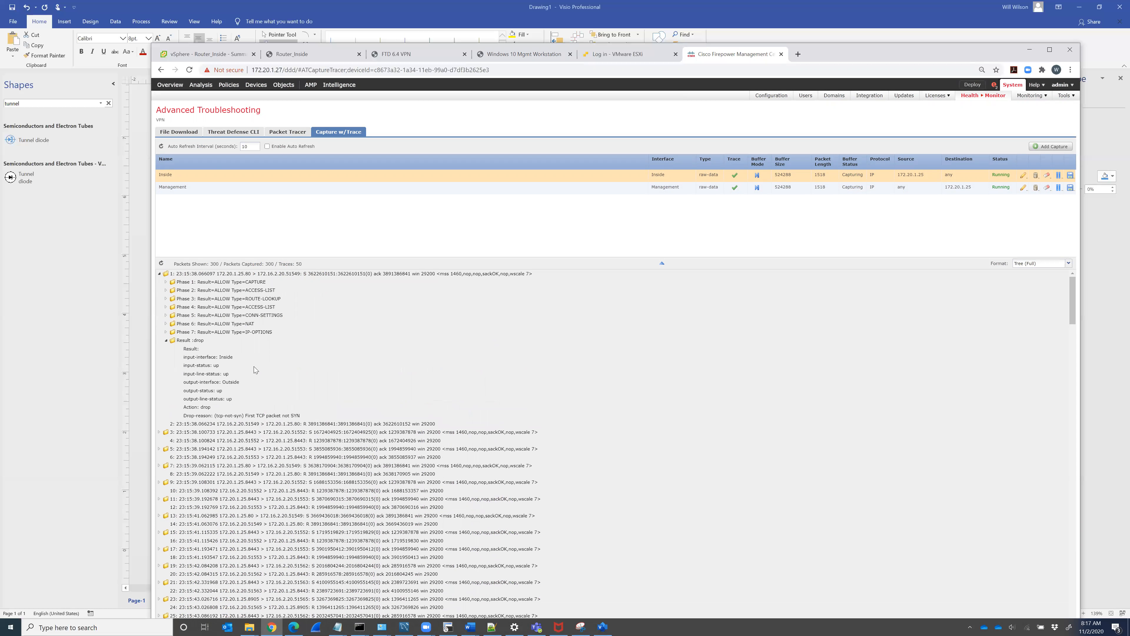
click(215, 417)
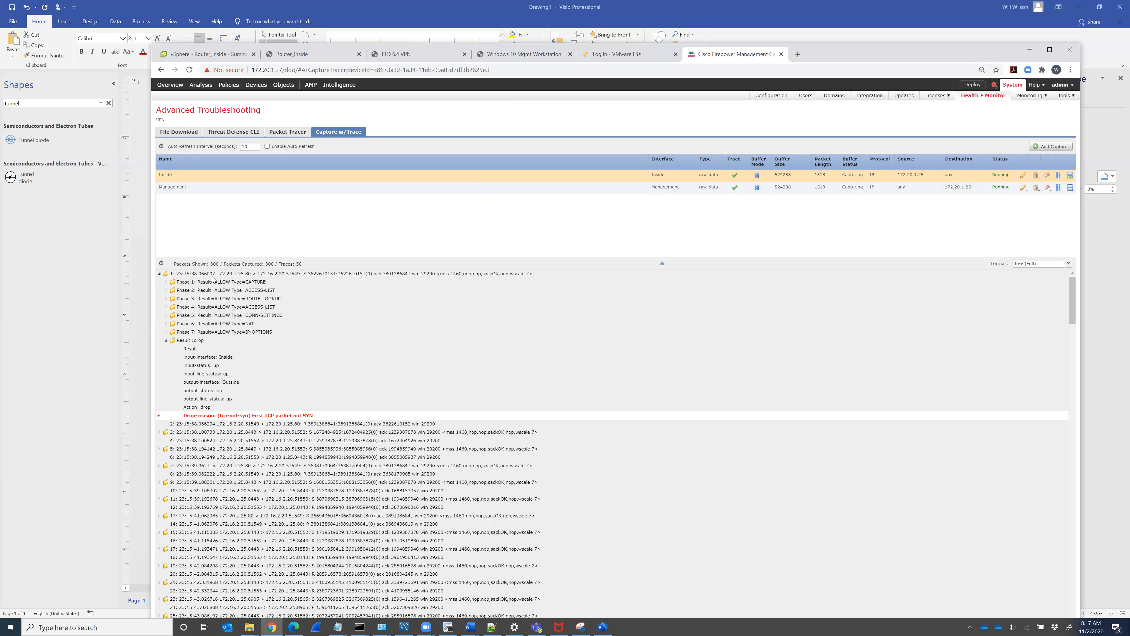
Step: Stop the Inside and Management captures, check the network diagram, and open the Router_Inside console
click(1059, 176)
click(1059, 188)
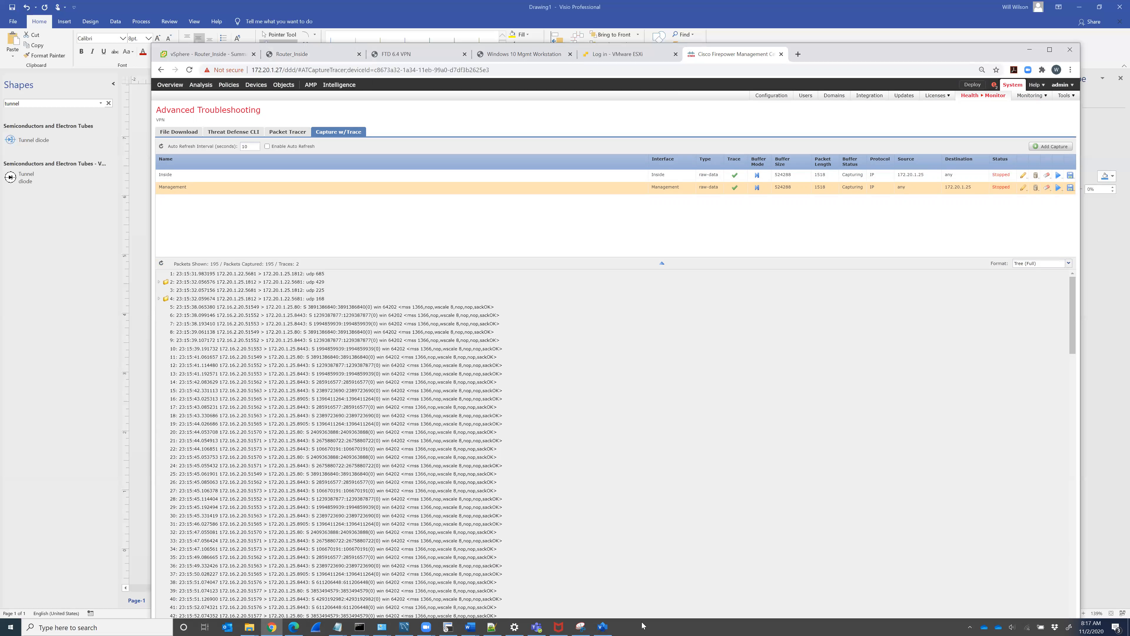
click(602, 626)
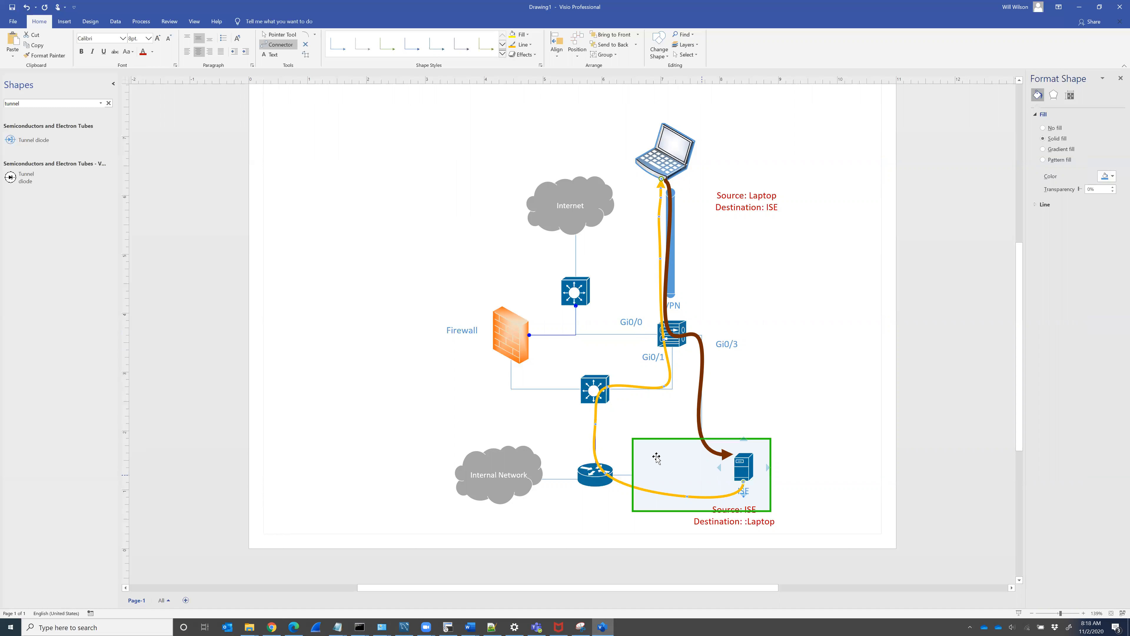
click(449, 626)
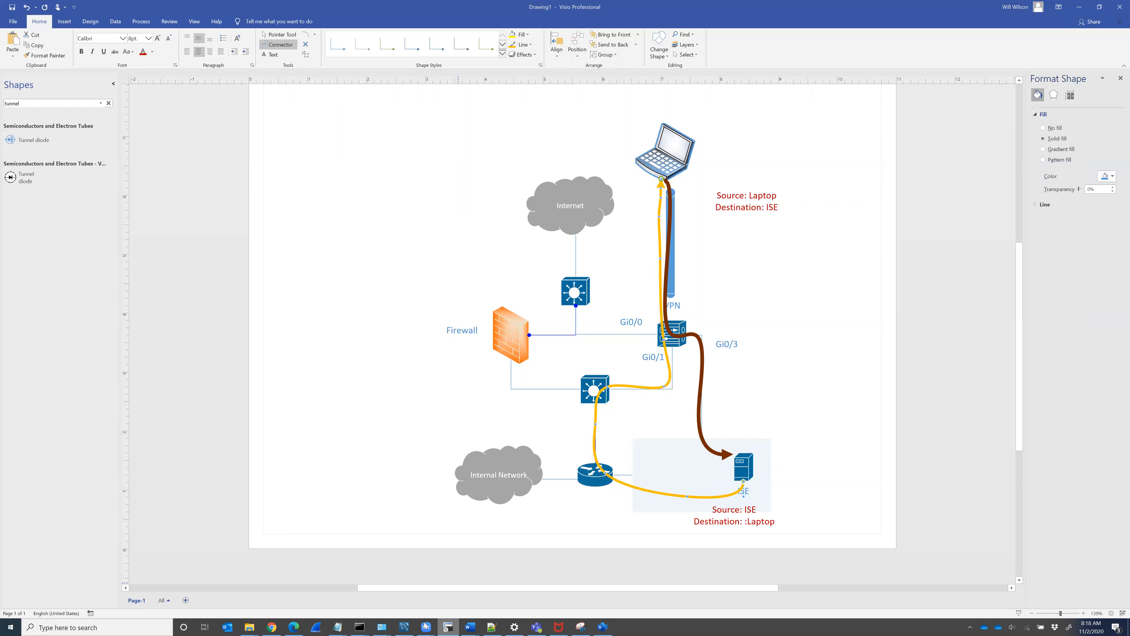
click(271, 626)
click(335, 53)
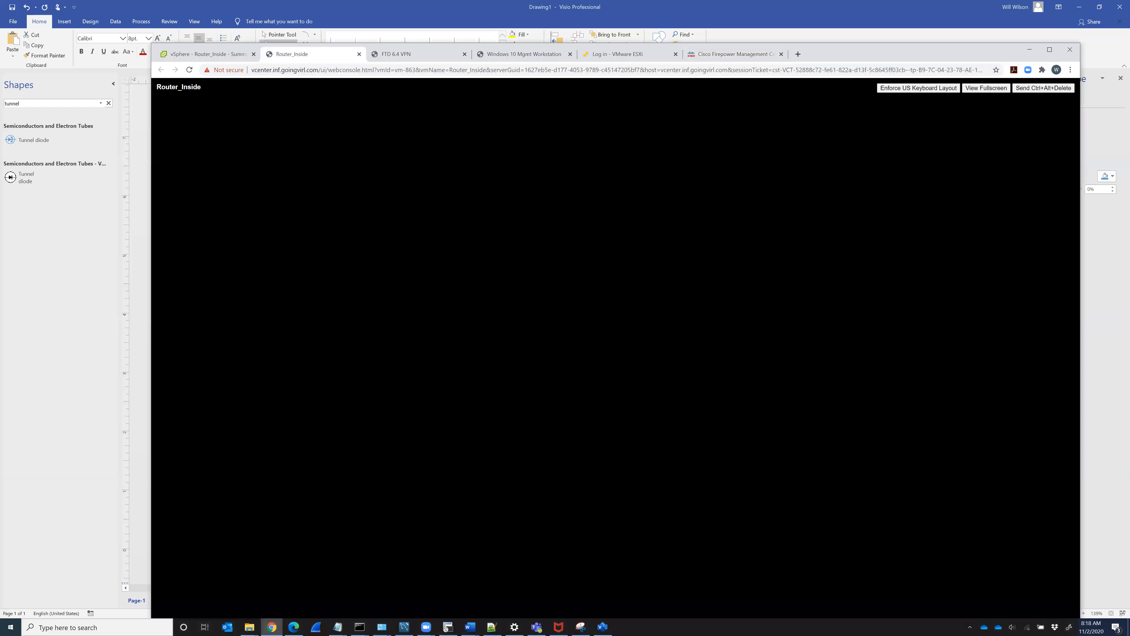
Step: Enter enable mode and run 'sh run | inc route-map' on the router
key(Return)
key(Return)
text(en)
key(Return)
key(Return)
key(Return)
key(Return)
key(Return)
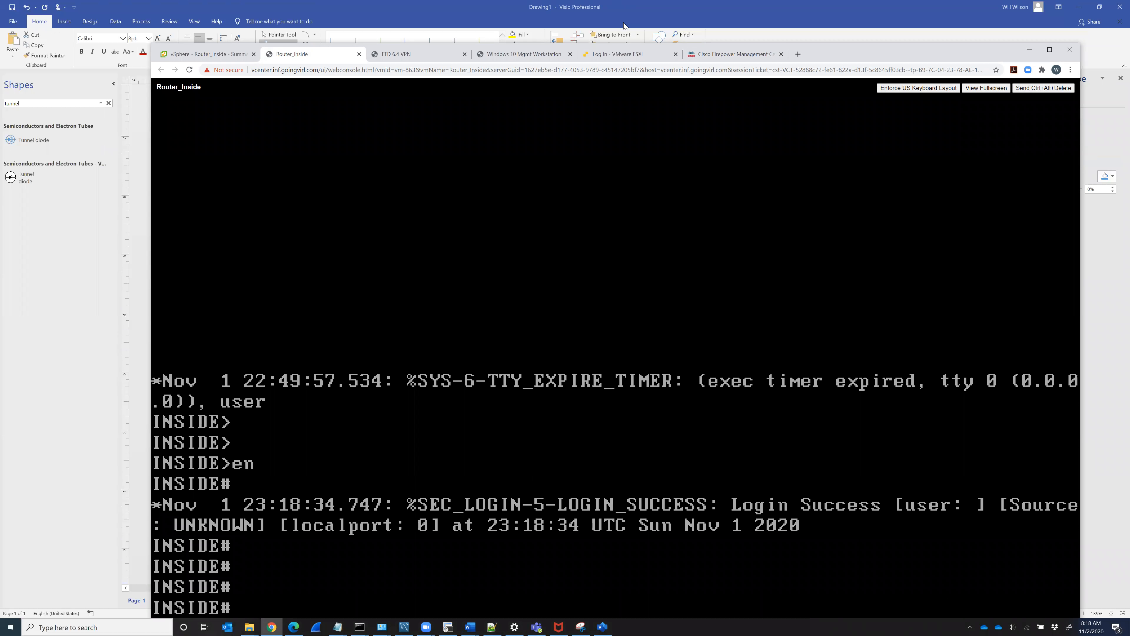
drag(894, 54, 892, 19)
text(sh run |)
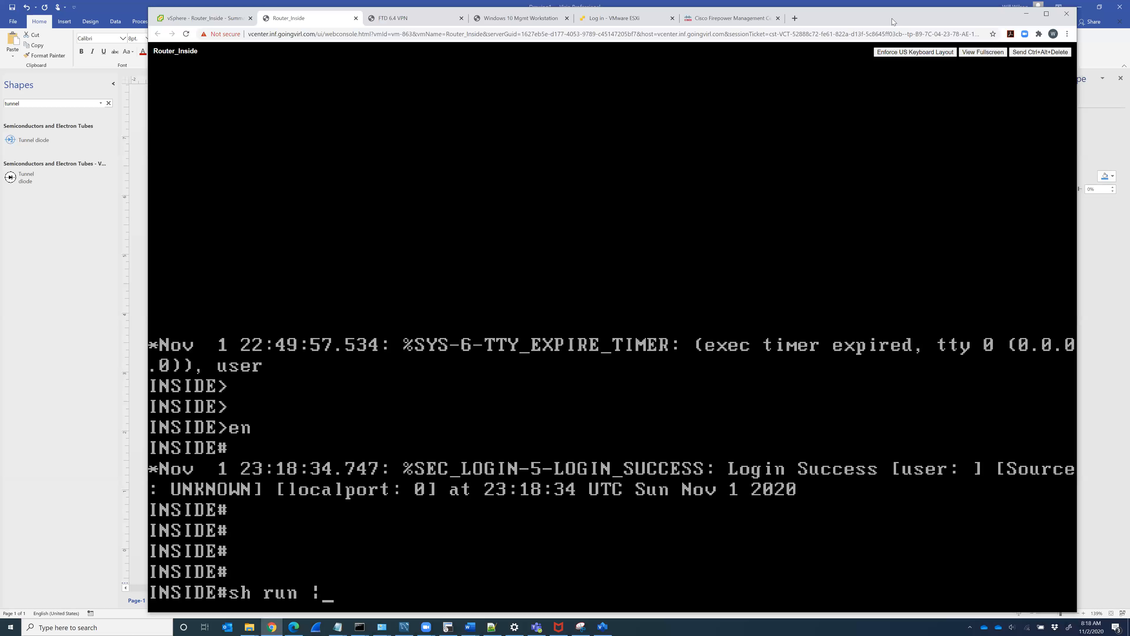
text( inc route-map)
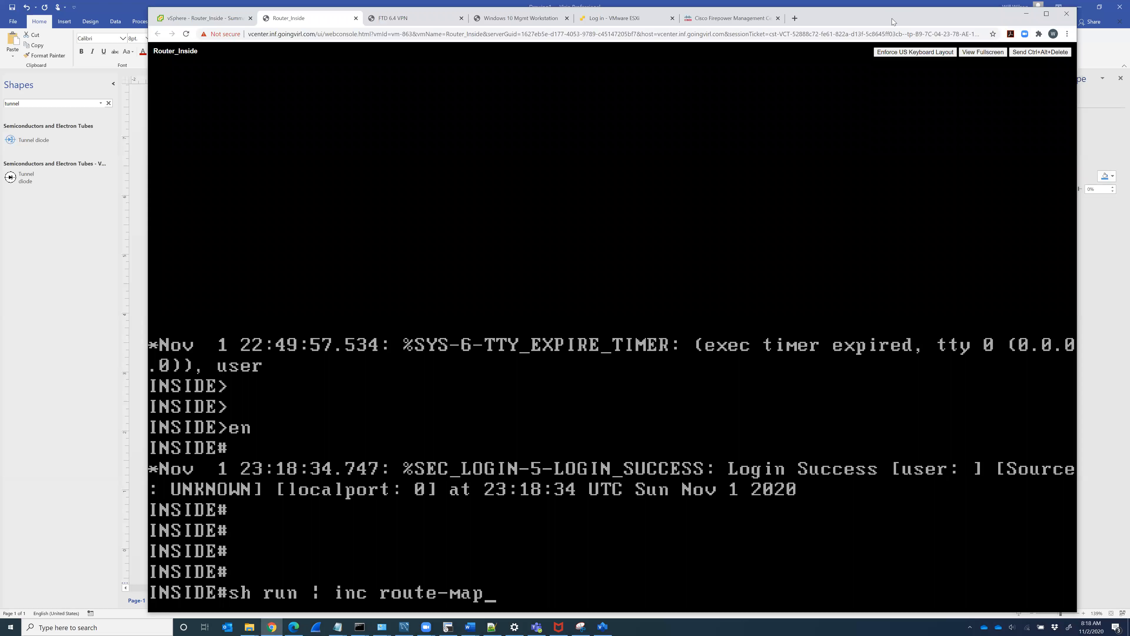
key(Return)
Step: Run 'sh run | sec route-map' to show route-map PBR with next-hop 172.20.1.22
key(Up)
key(Left)
key(Left)
key(Left)
key(Left)
key(Left)
key(Left)
key(Left)
key(Left)
key(Left)
key(Left)
key(Left)
key(Left)
key(Right)
key(Right)
key(BackSpace)
key(BackSpace)
key(BackSpace)
text(sec)
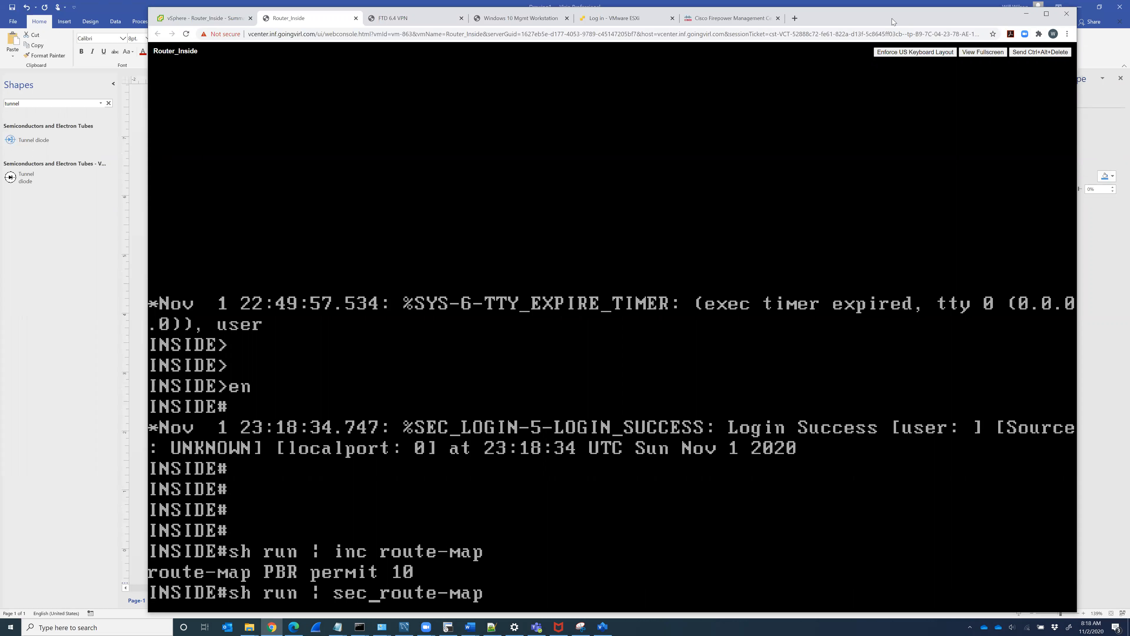
key(Return)
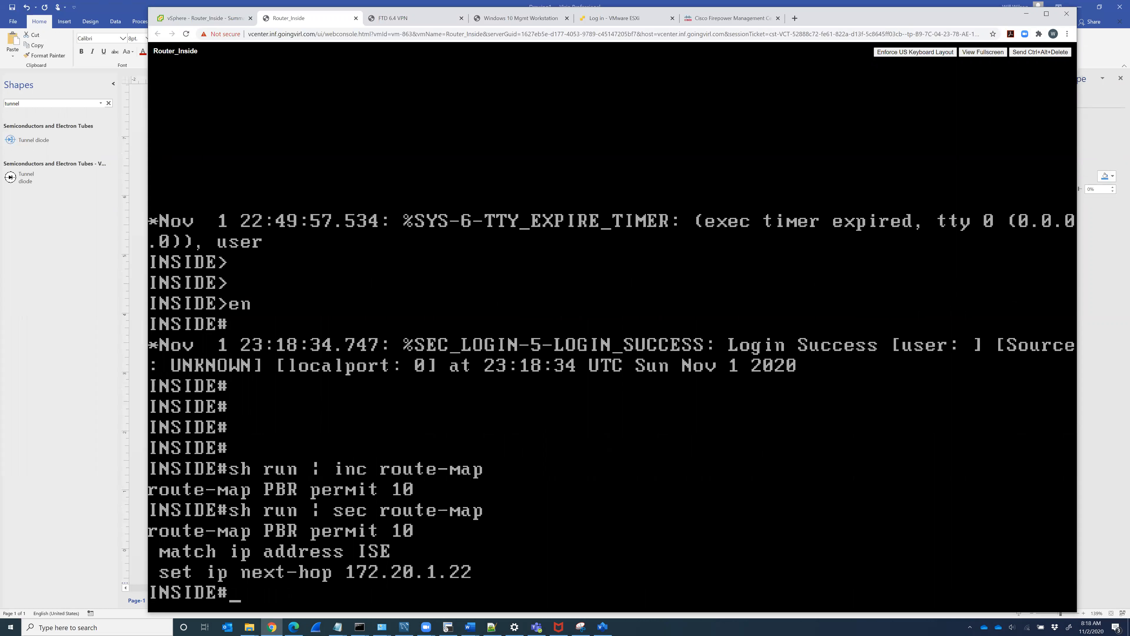
Step: Run 'show access-lists' to display the ISE access list entries
text(show acce)
key(Tab)
text(ss-l)
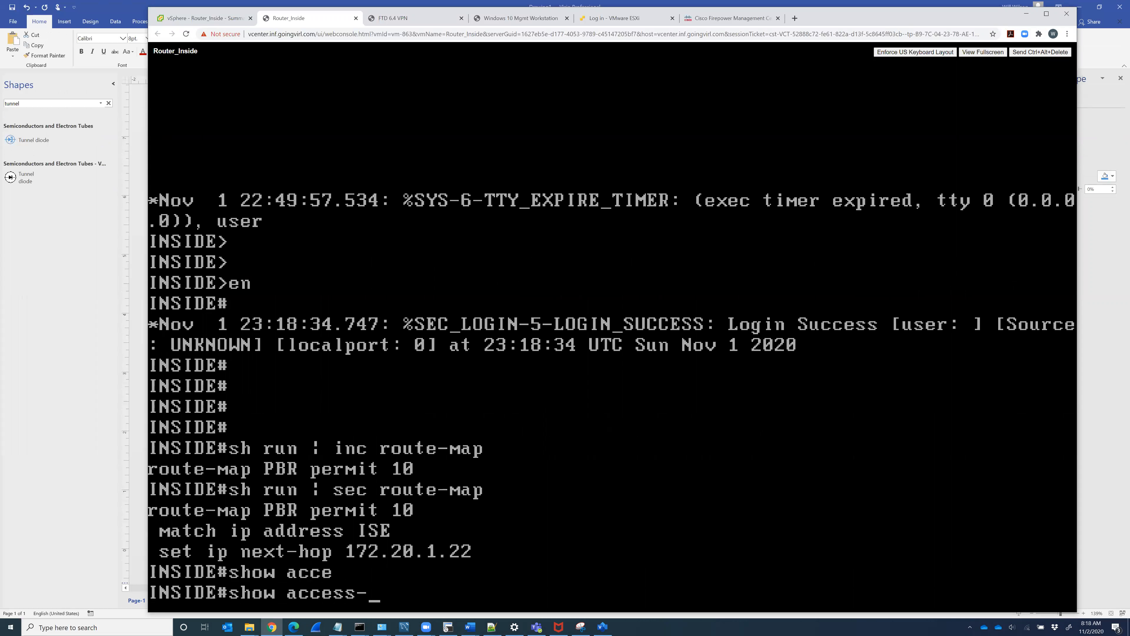
key(Tab)
text(i)
key(Tab)
key(Return)
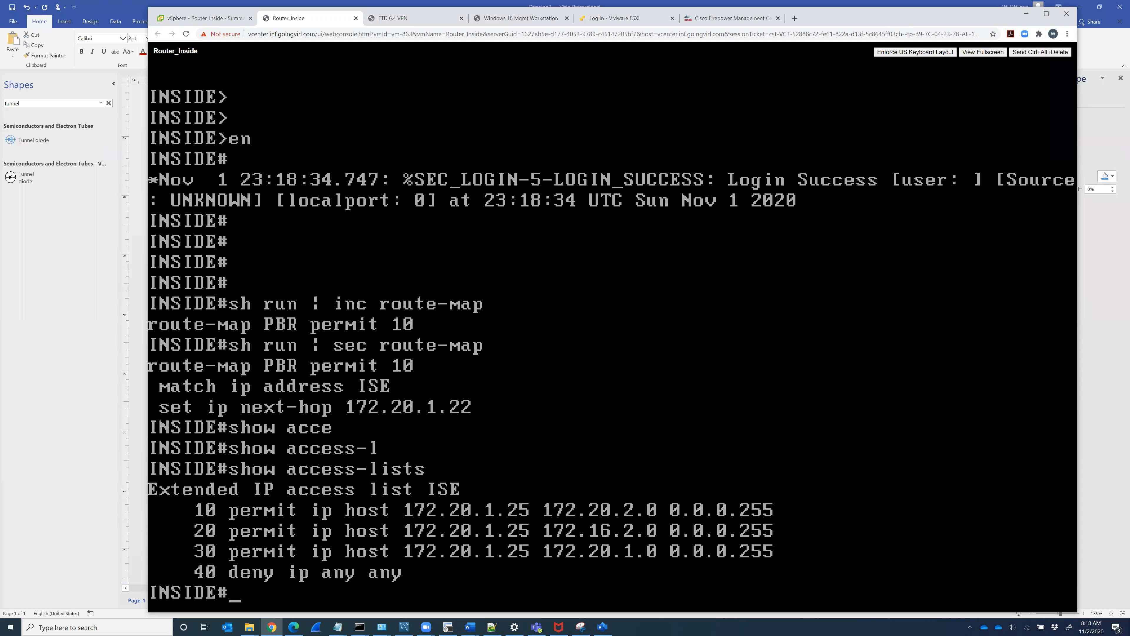
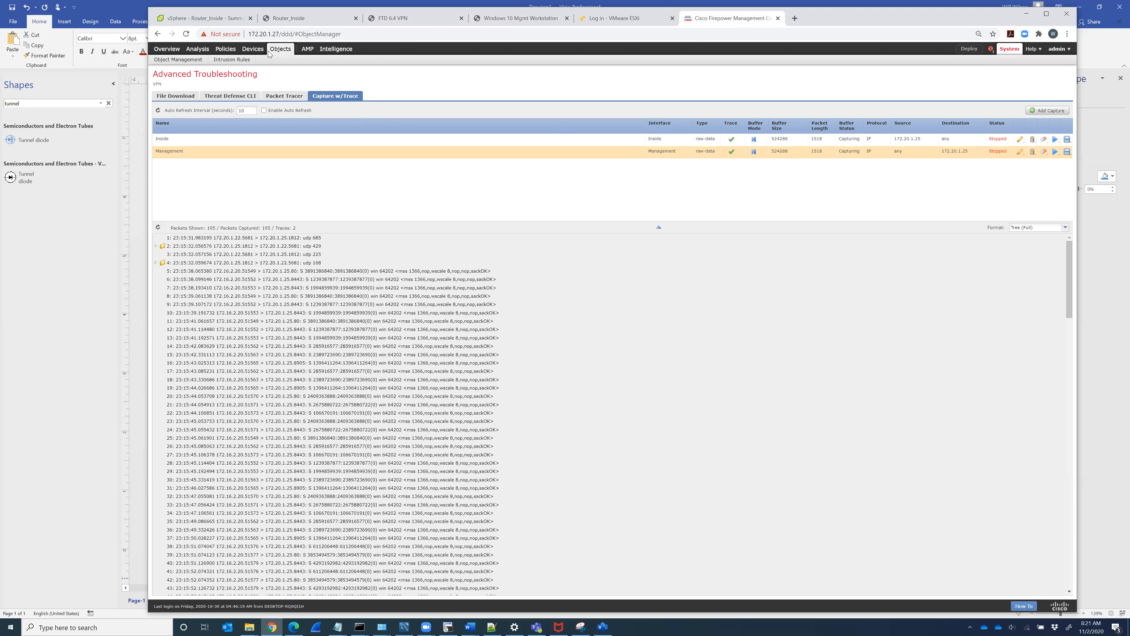
Step: Inspect the PBR_ACL extended access list without changes, then list the Route Map objects
click(186, 60)
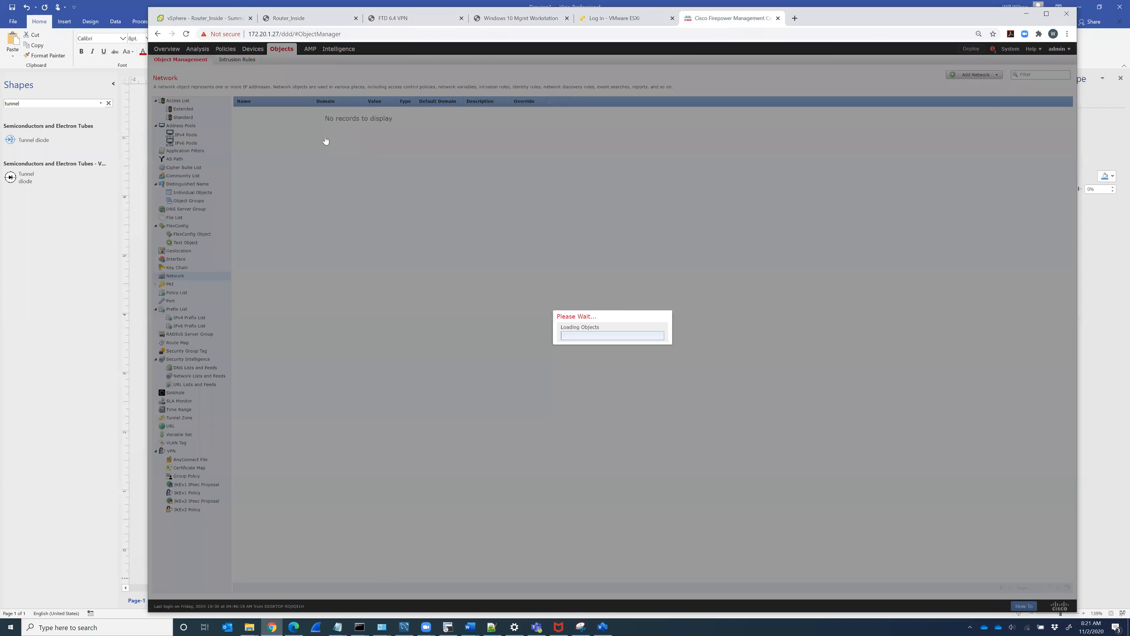
click(188, 110)
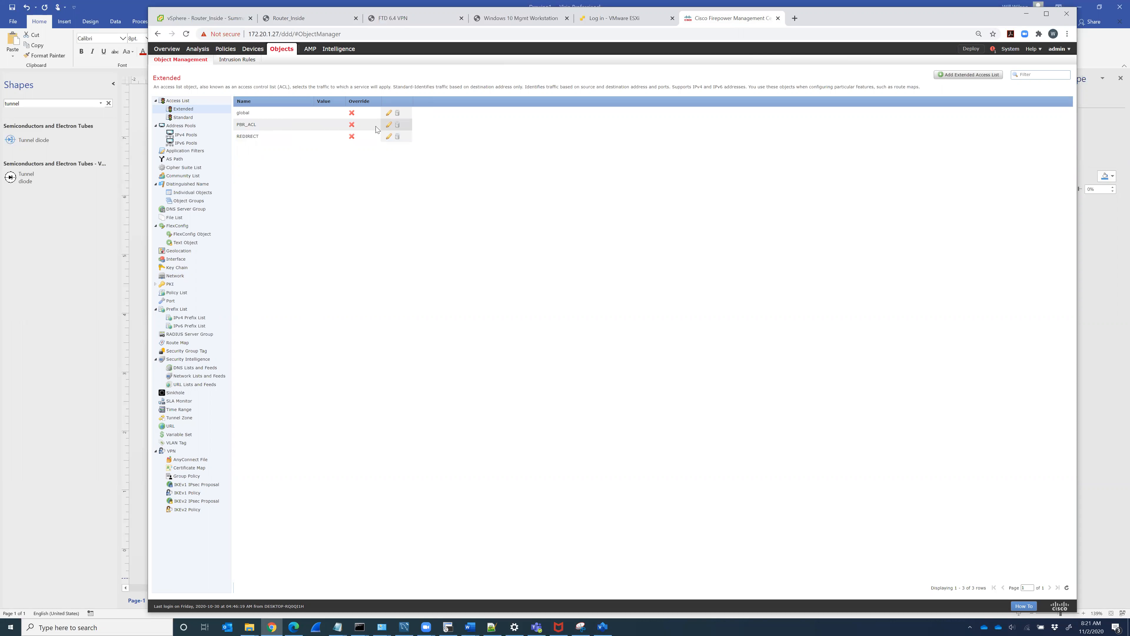
click(388, 126)
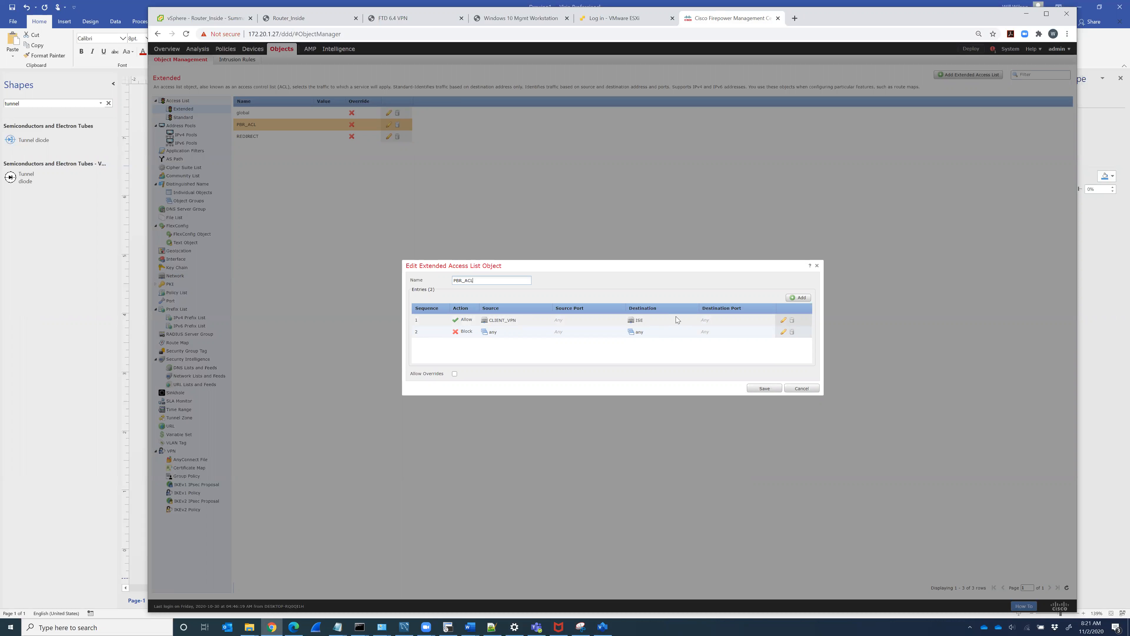
click(802, 389)
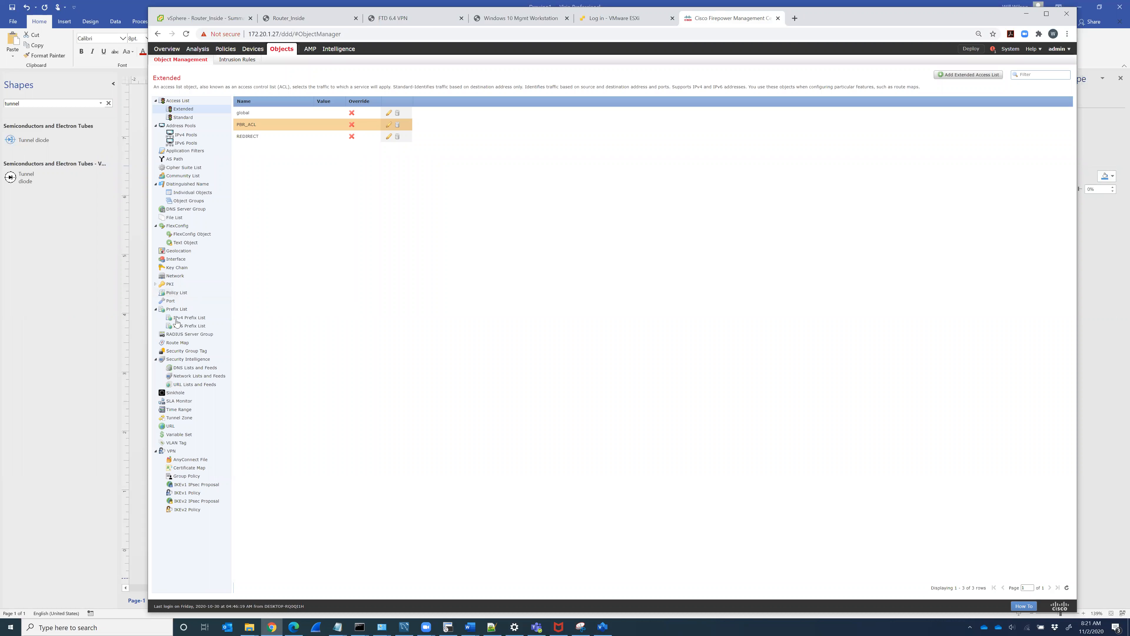
click(174, 342)
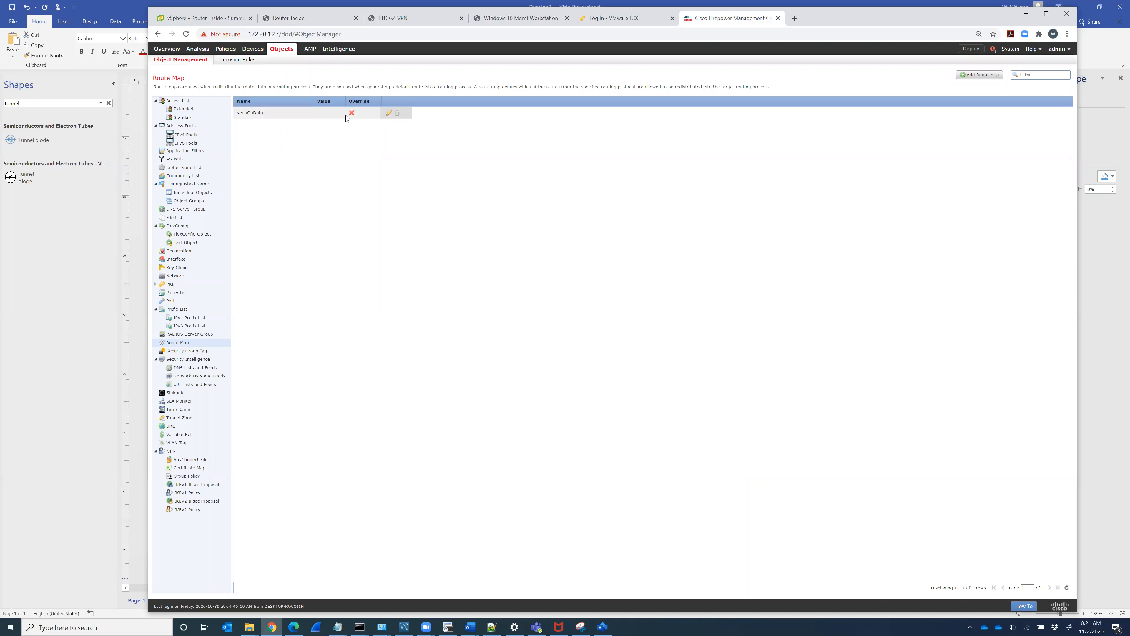
click(389, 113)
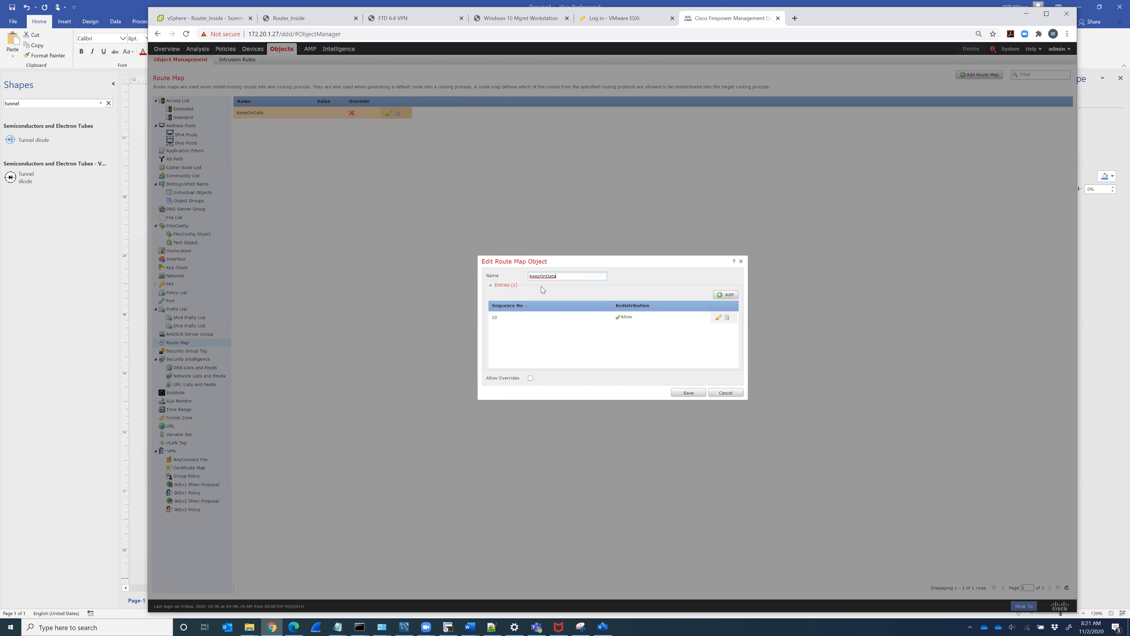
click(718, 319)
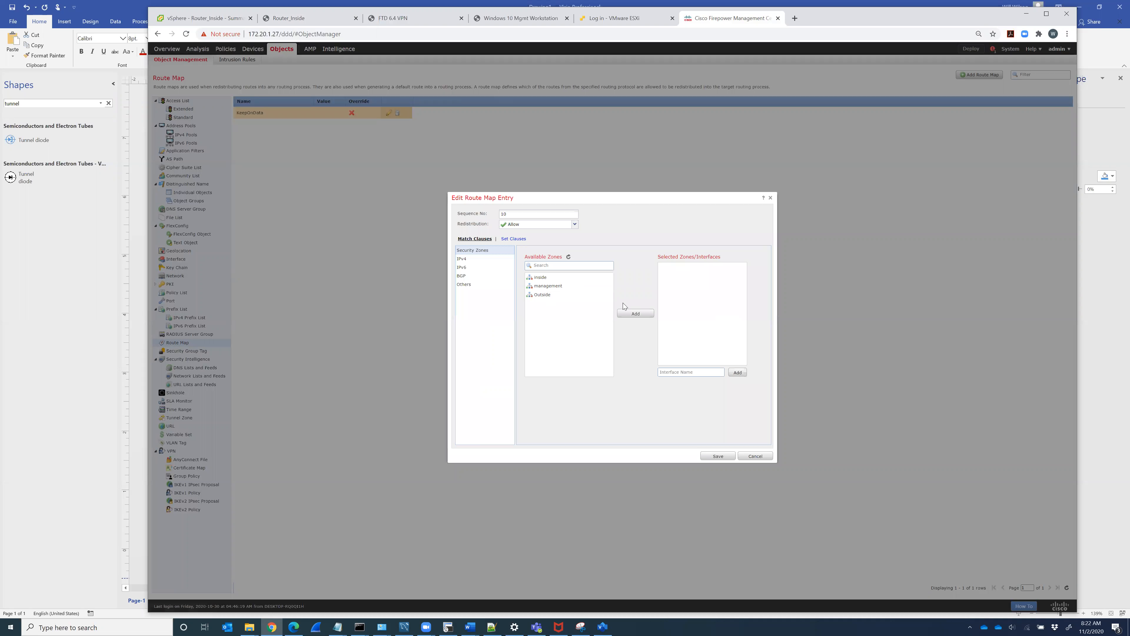
click(462, 258)
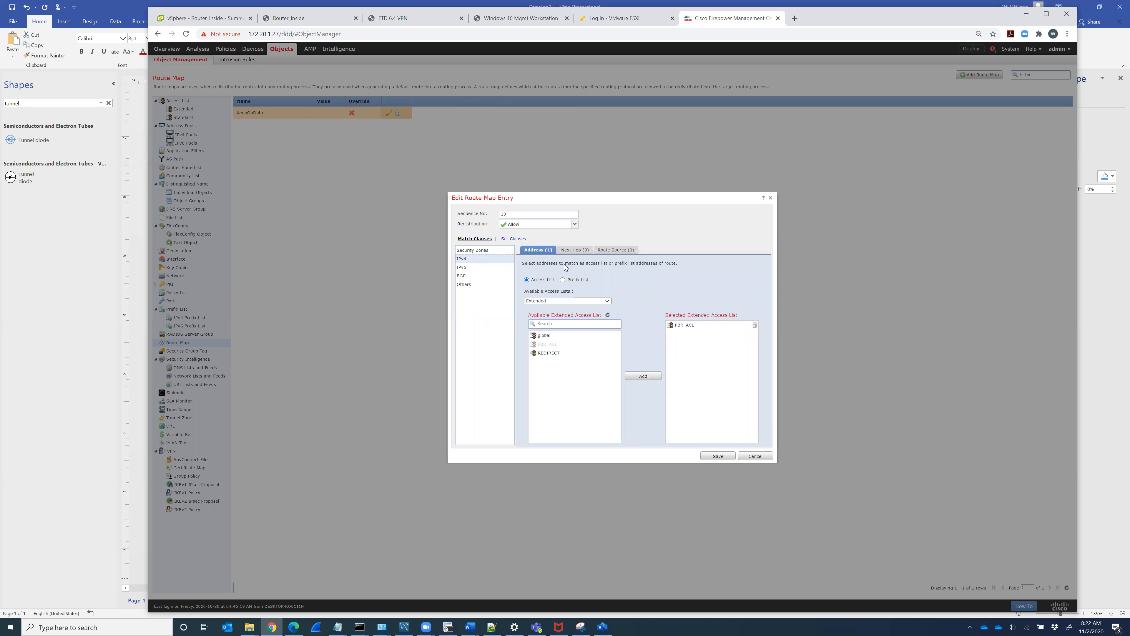
click(574, 251)
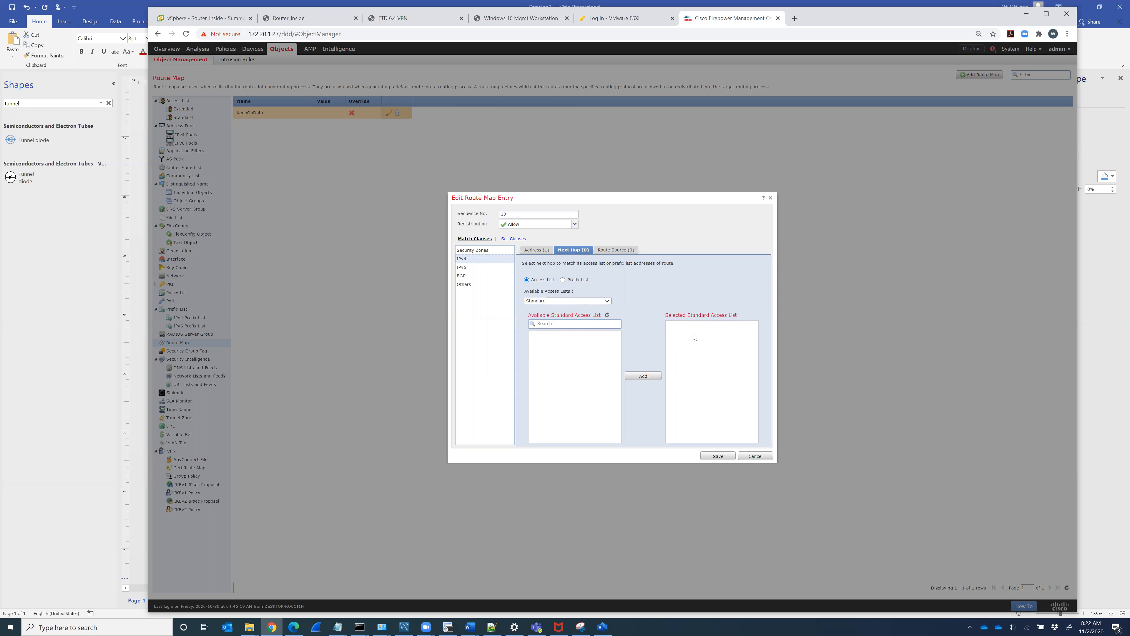
click(755, 457)
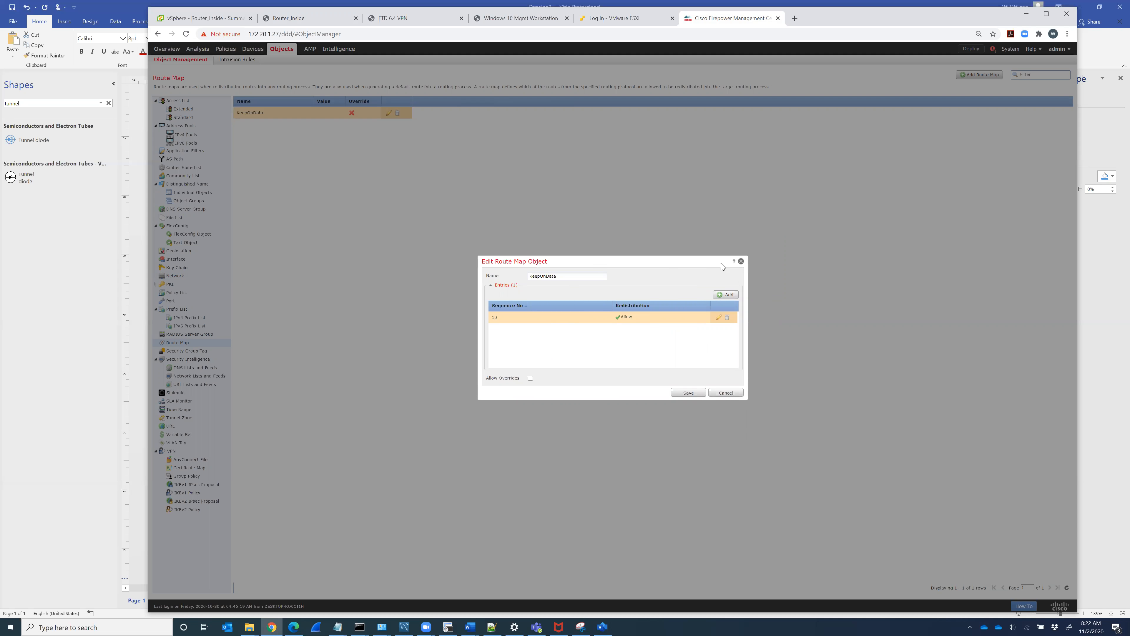
click(741, 260)
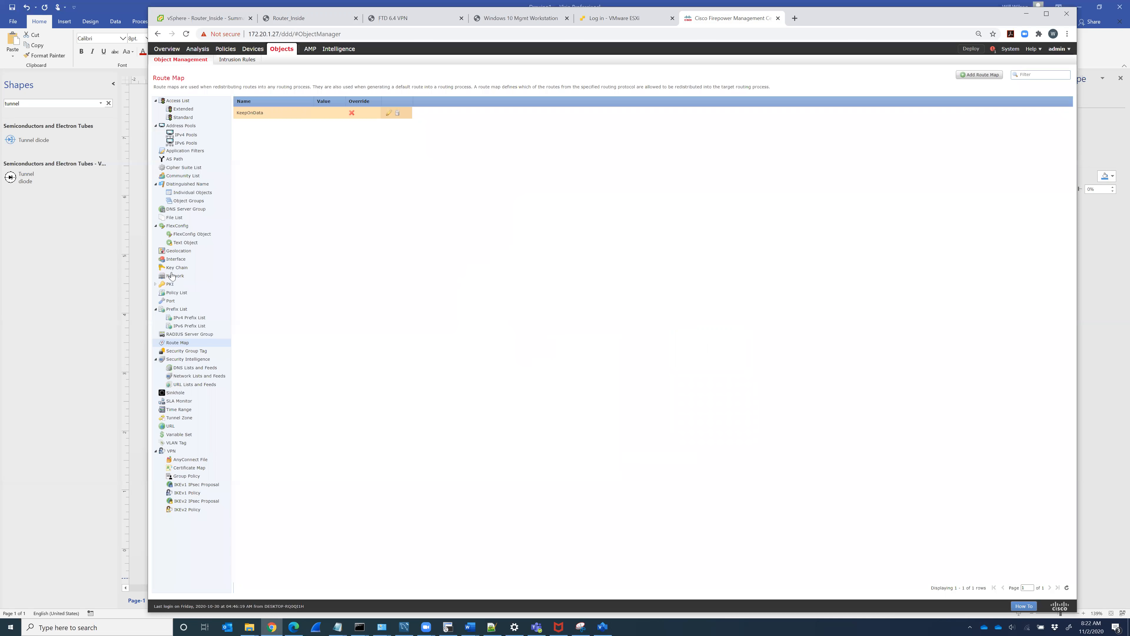
Step: Page forward in the FlexConfig object list to reach PBR_NEXT_HOP and Policy_Based_Routing
click(191, 233)
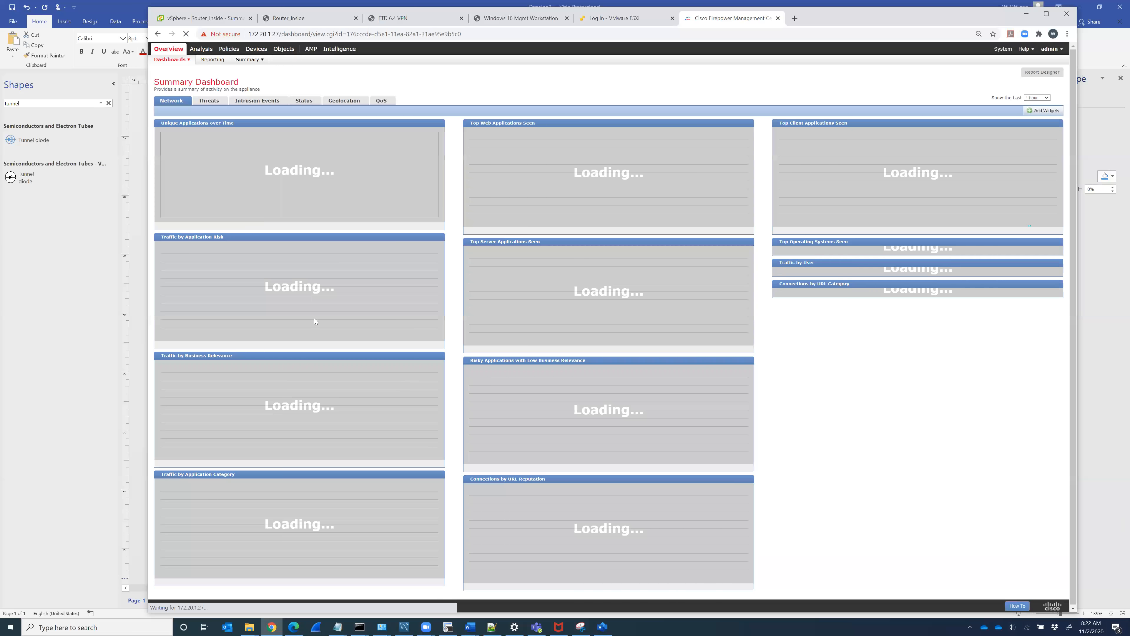
mouse_move(283, 50)
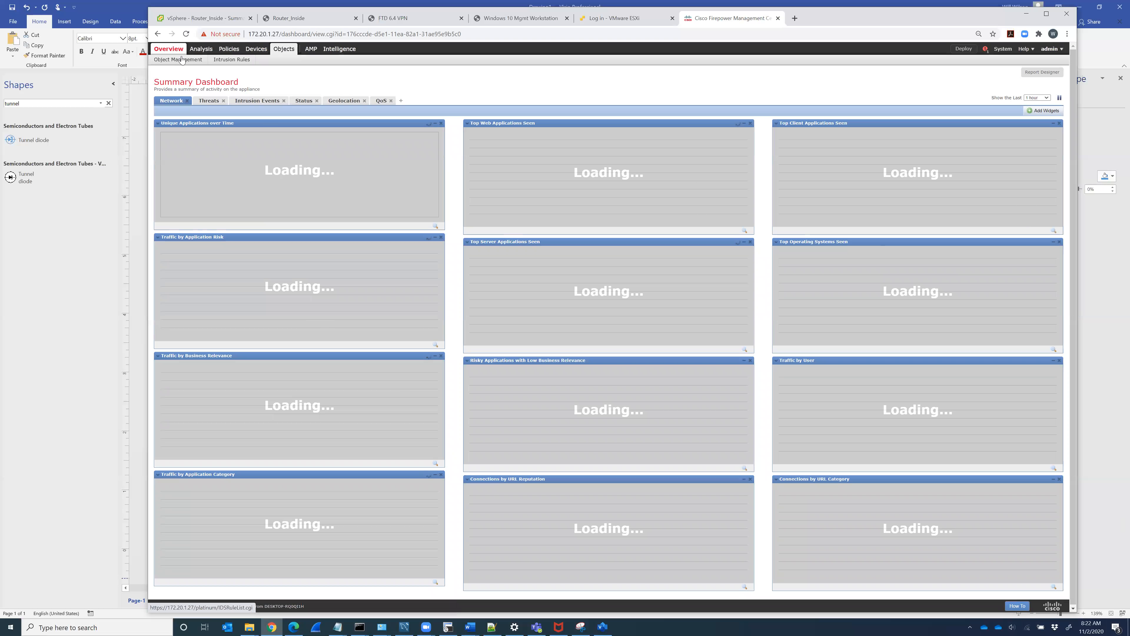
click(172, 63)
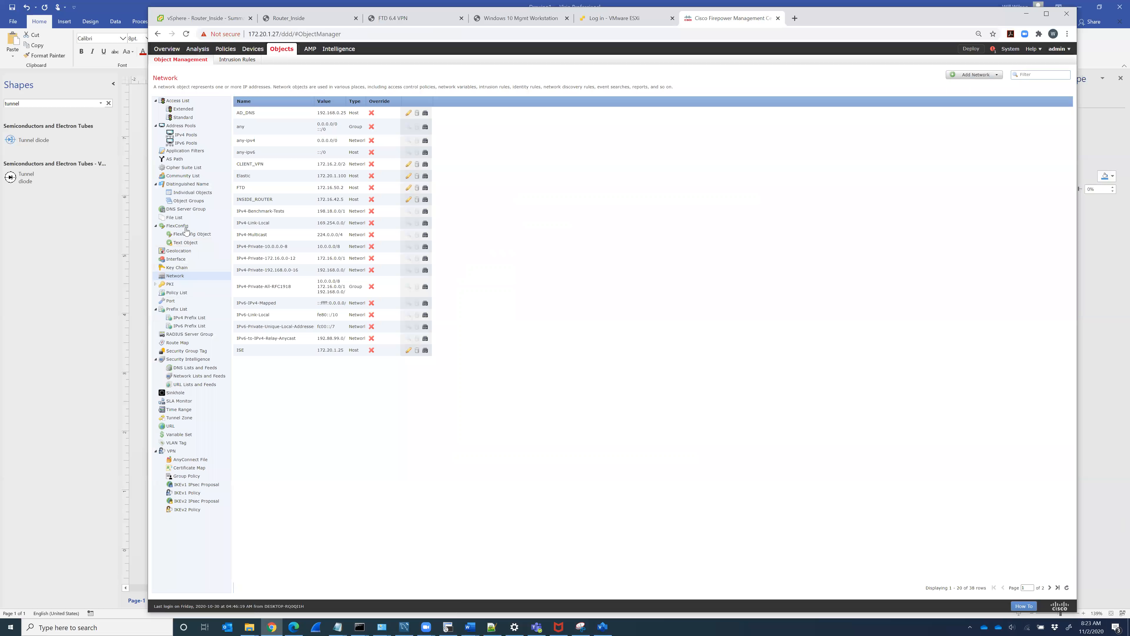
click(189, 234)
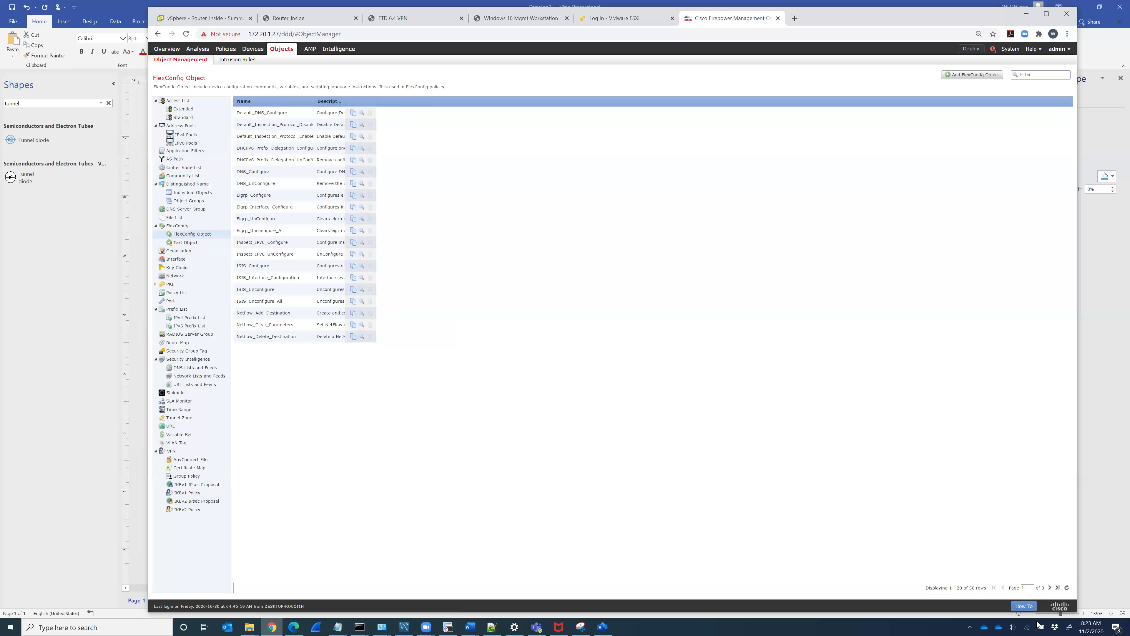
click(1050, 588)
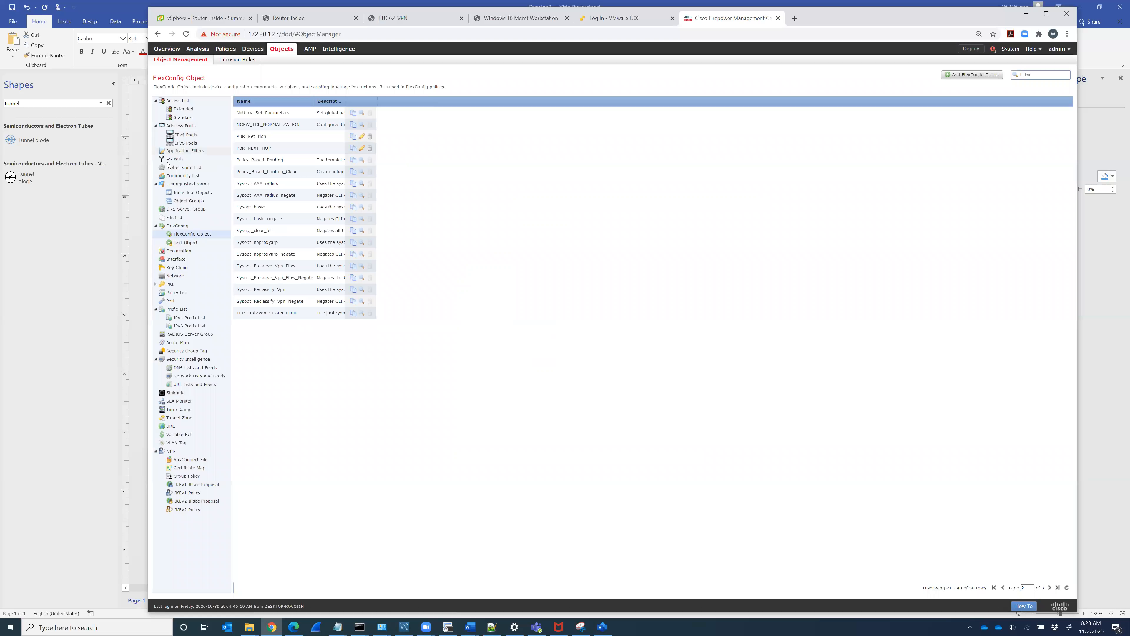
Step: Examine PBR_NEXT_HOP's $KeepOnData route-map and 'set ip next-hop 172.16.42.5' lines, then check Router_Inside
click(362, 149)
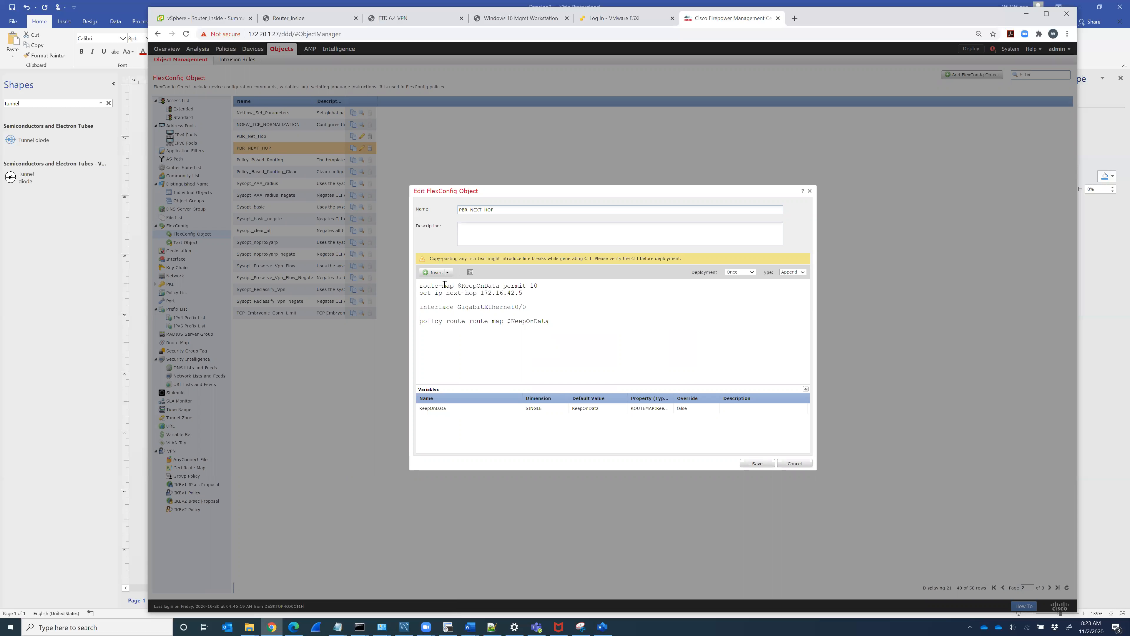
drag(523, 294, 459, 308)
click(793, 464)
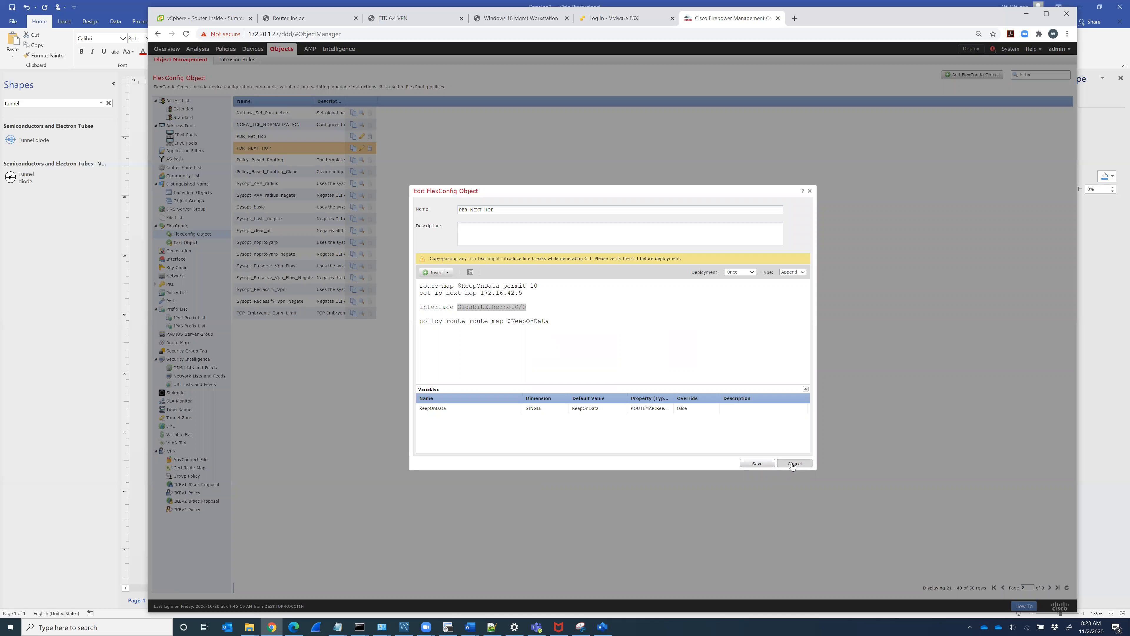
drag(419, 286, 500, 285)
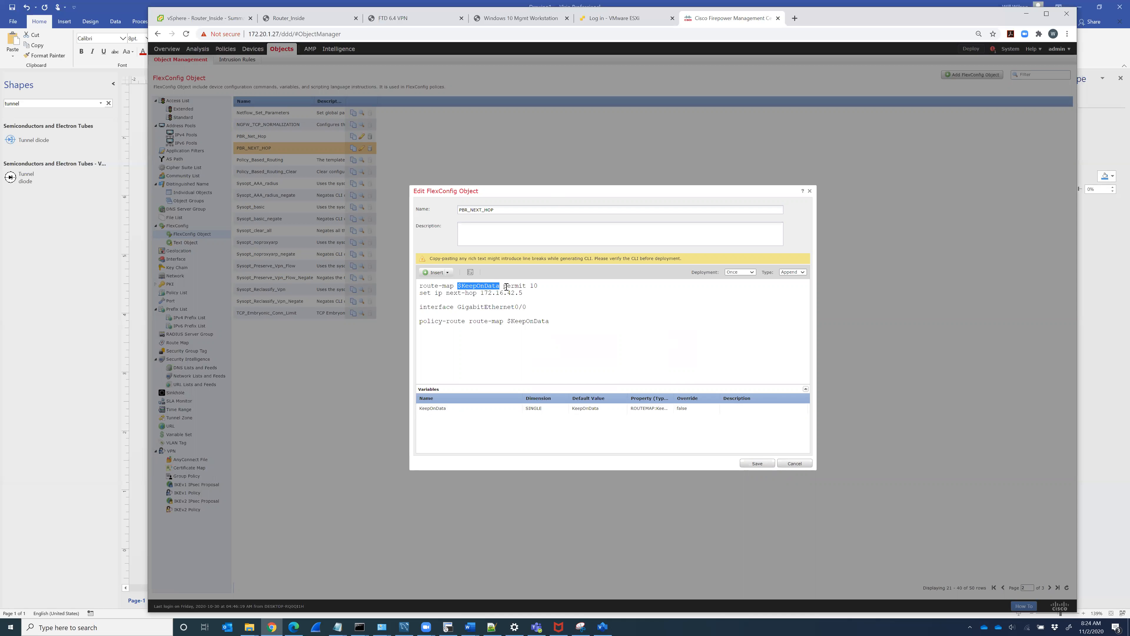
drag(420, 293, 529, 291)
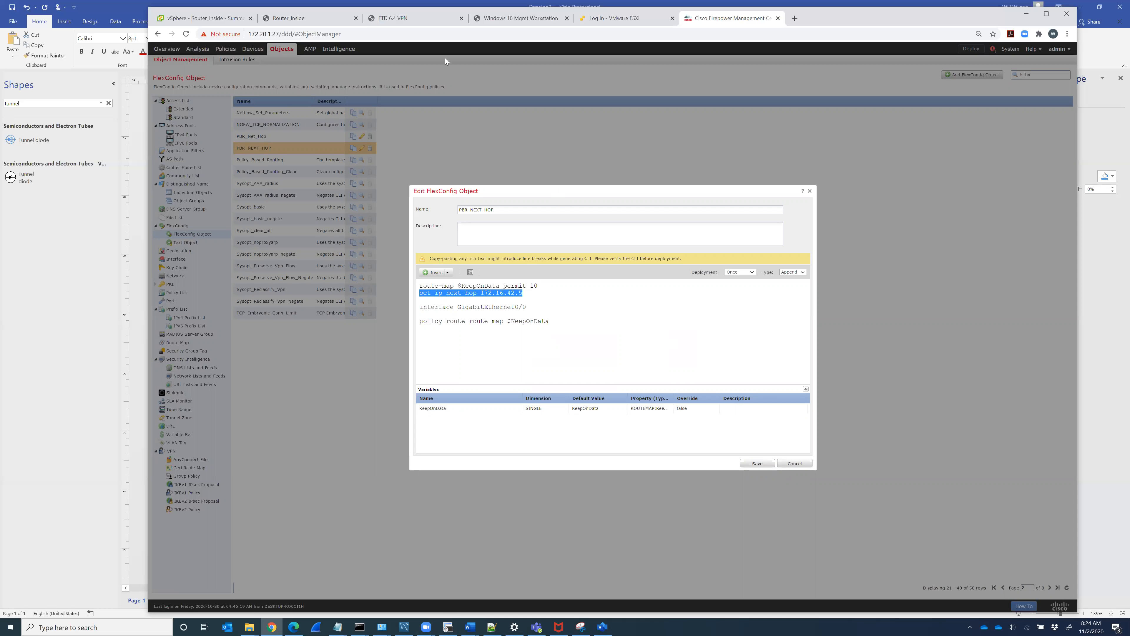
click(325, 20)
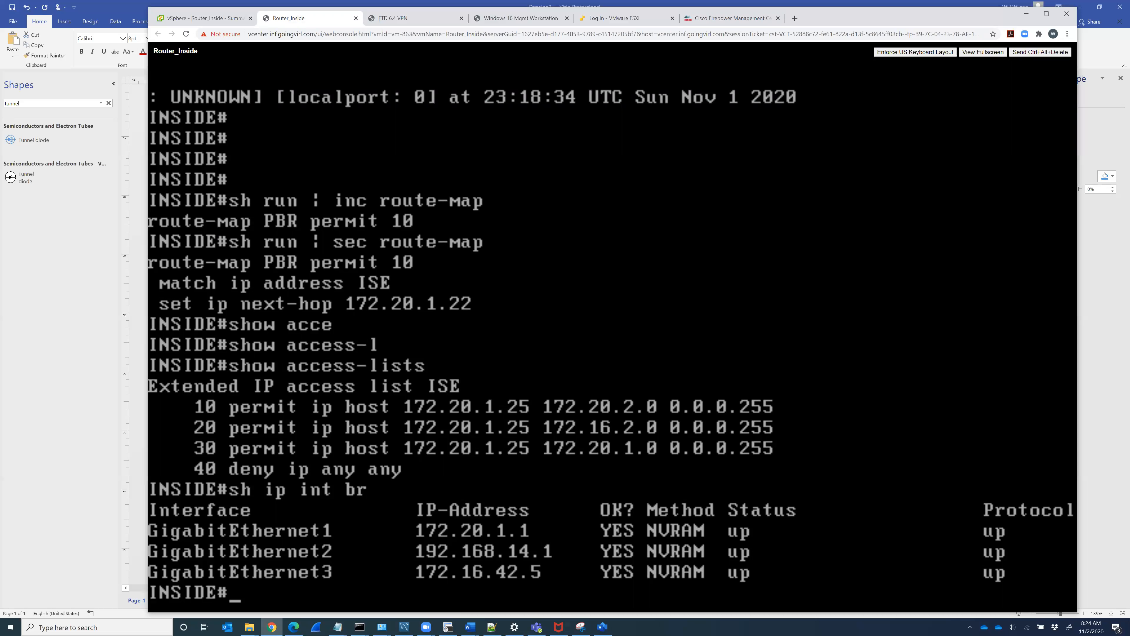
Step: Disconnect the workstation's AnyConnect VPN to FTD1, close the ISE portal page, and return to FMC
click(524, 22)
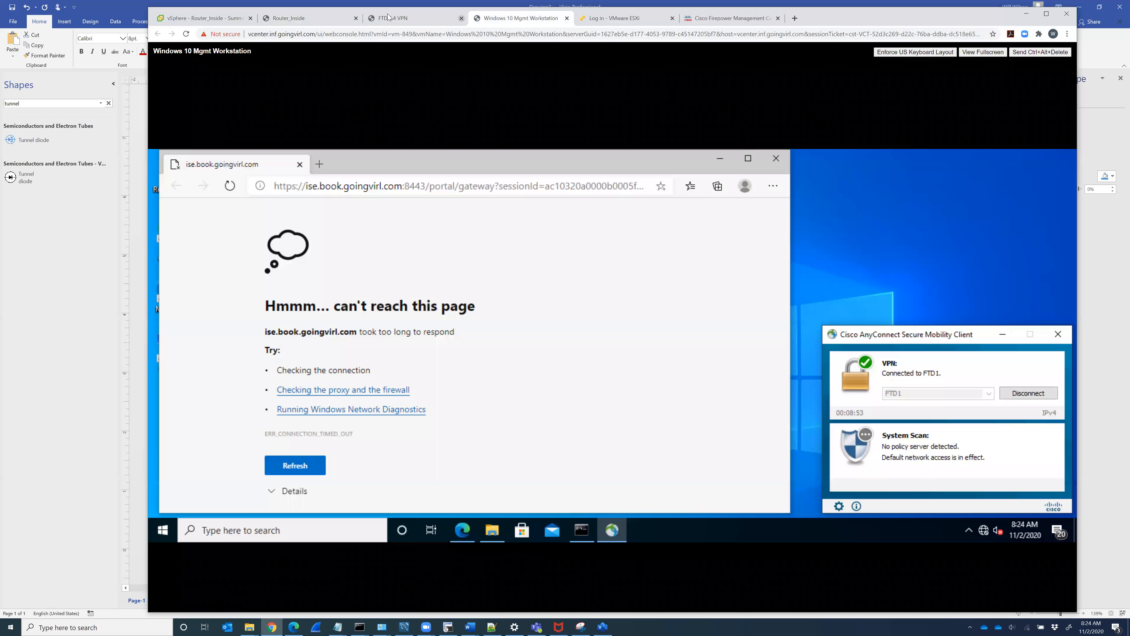
click(402, 20)
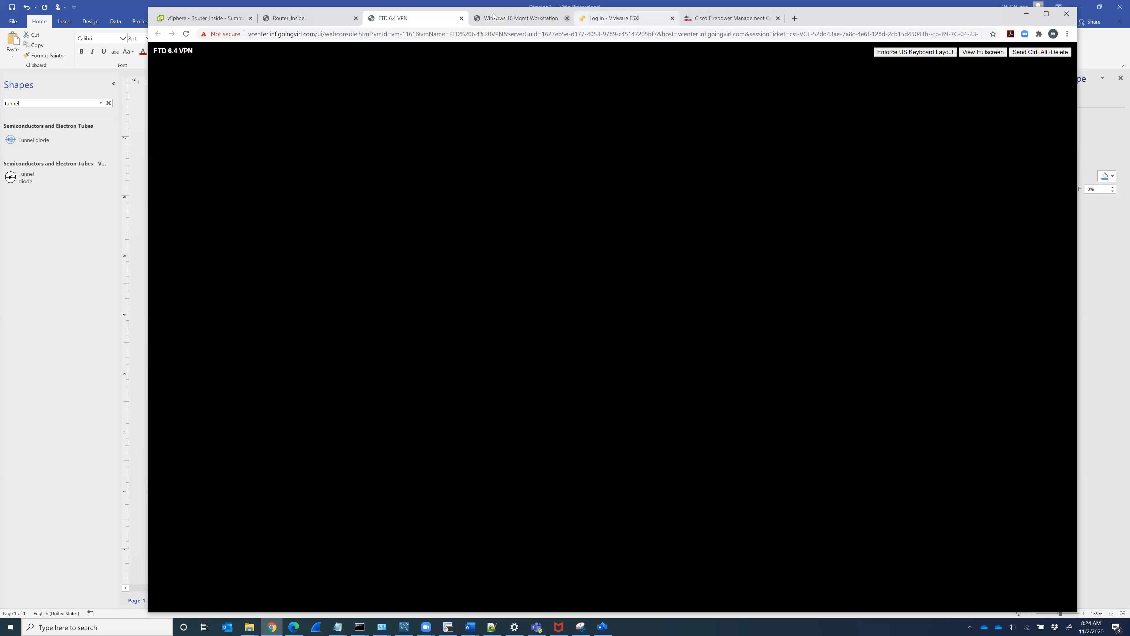
click(520, 19)
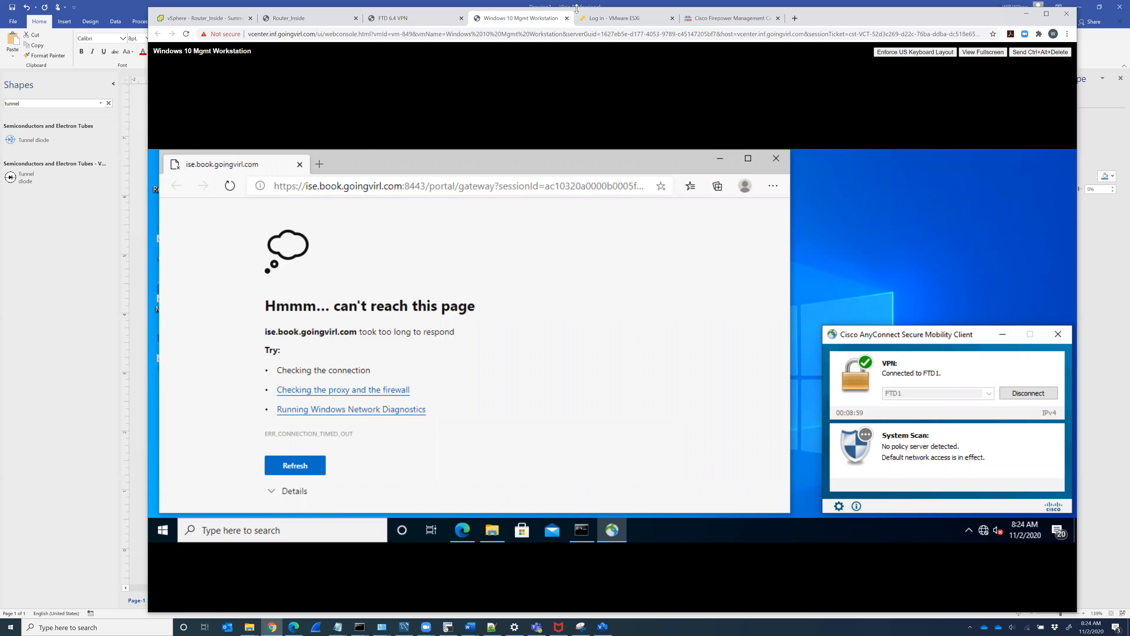
click(1031, 396)
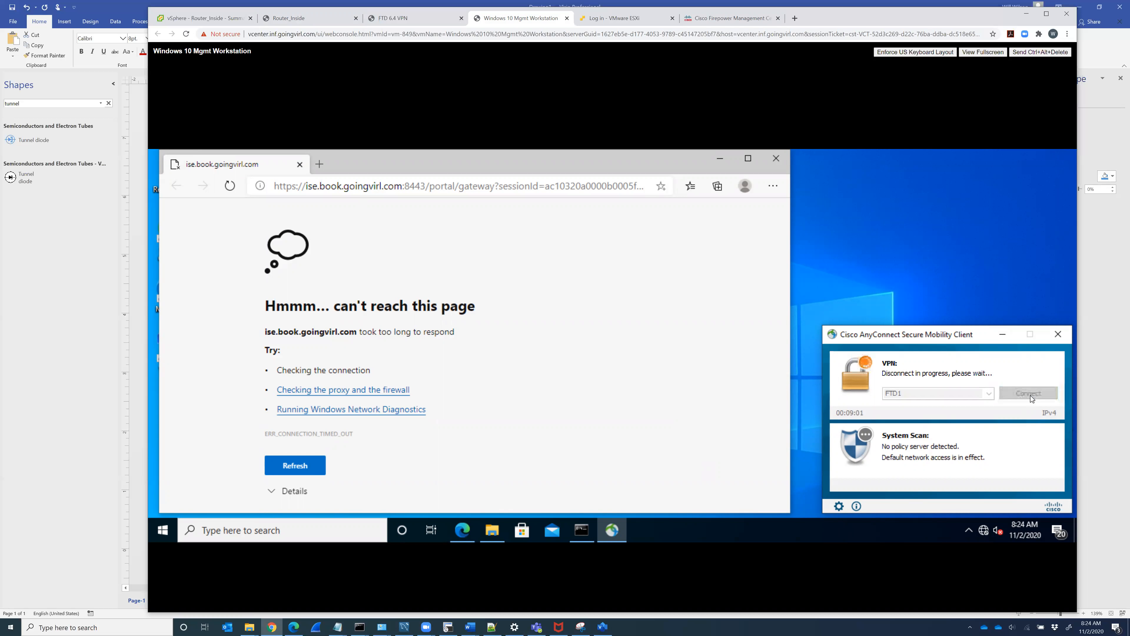
click(778, 160)
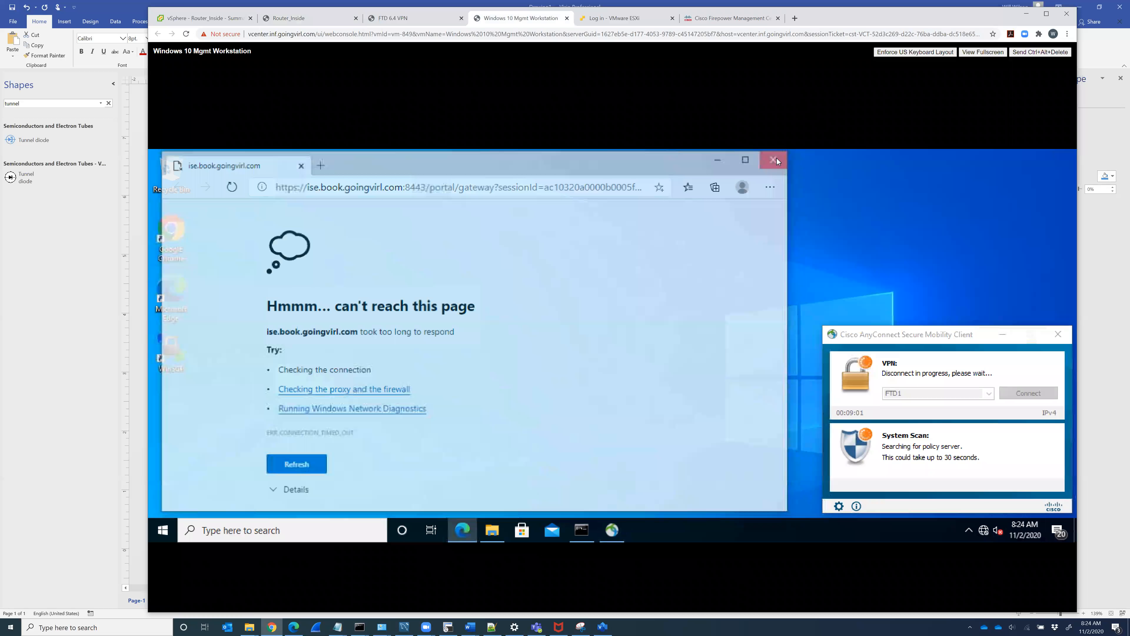
click(717, 19)
drag(529, 307, 416, 278)
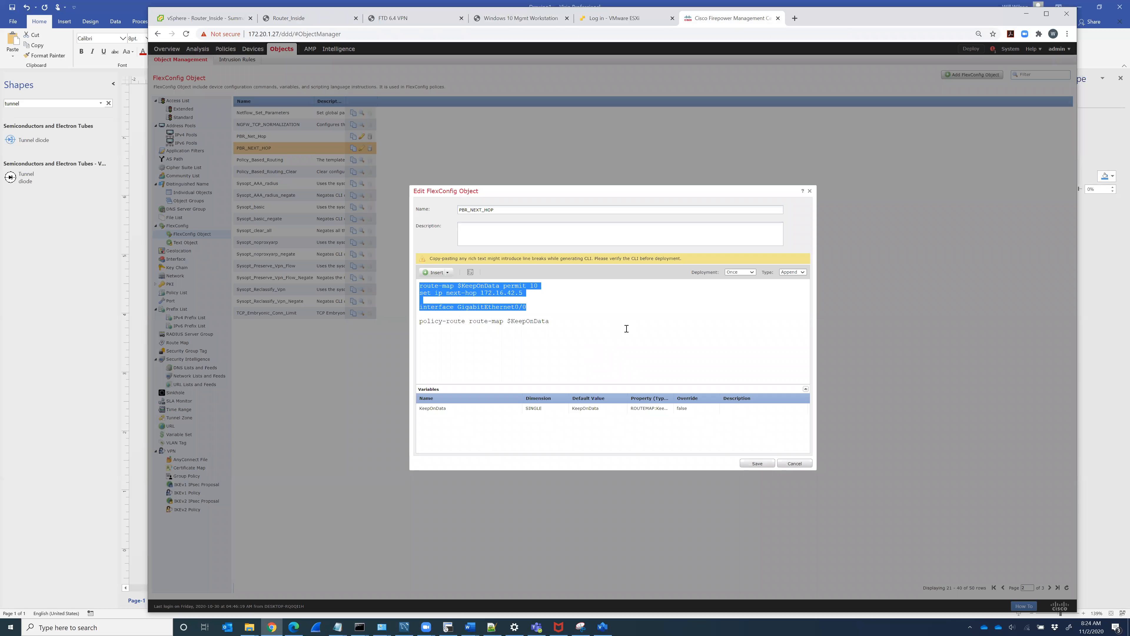
Step: Close the object editor and save a new FlexConfig policy 'PBR' with VPN as its device
drag(556, 321, 419, 283)
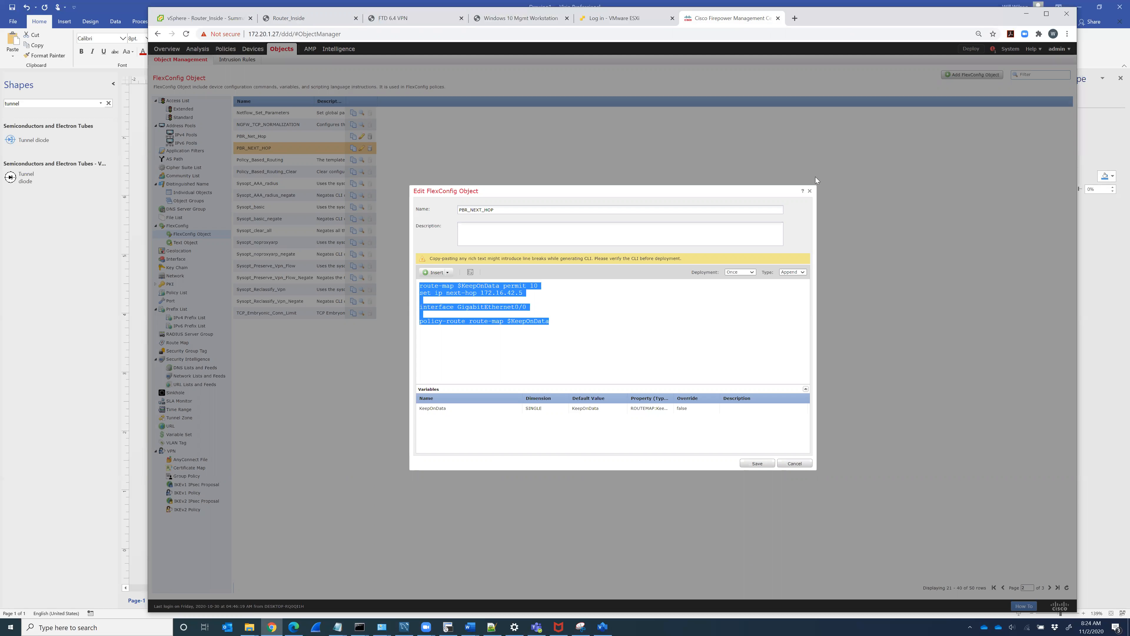
click(810, 190)
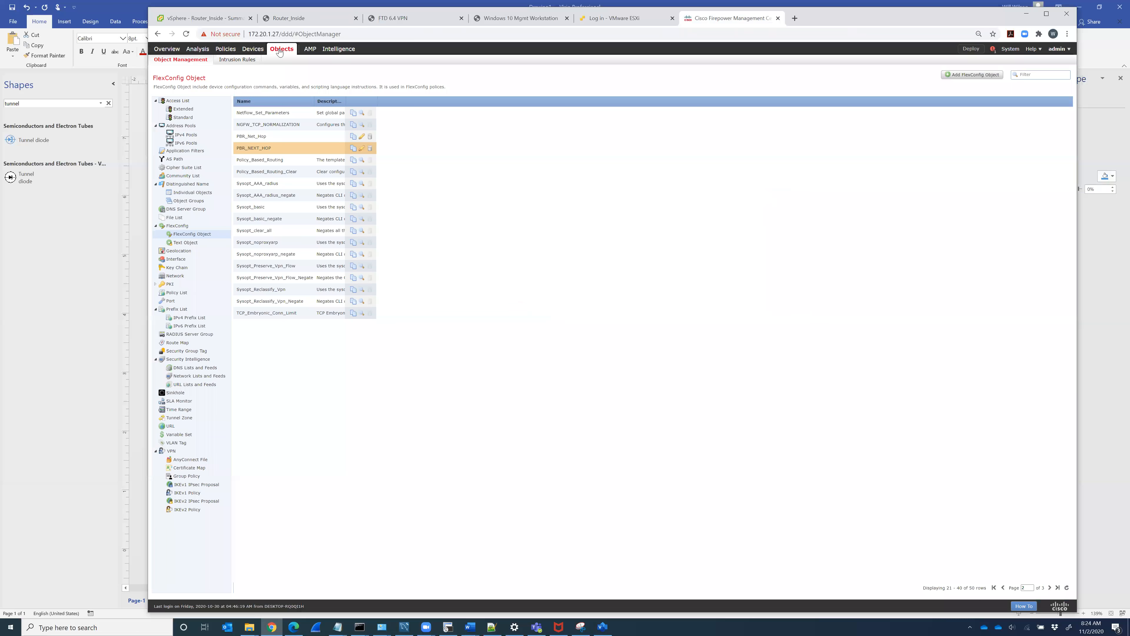
mouse_move(251, 52)
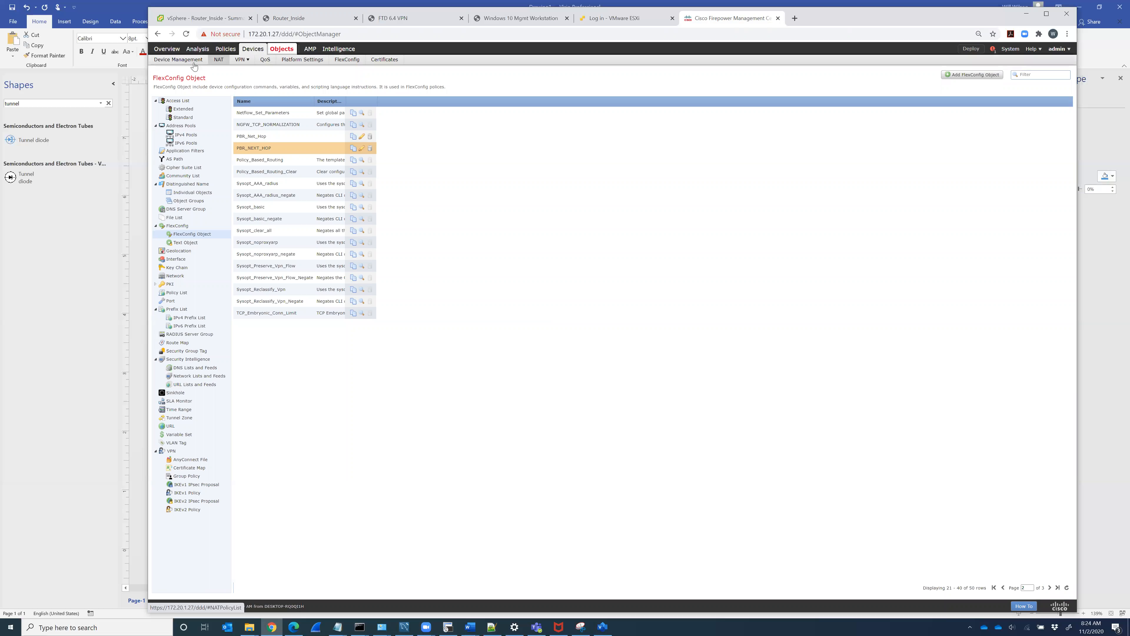
click(349, 60)
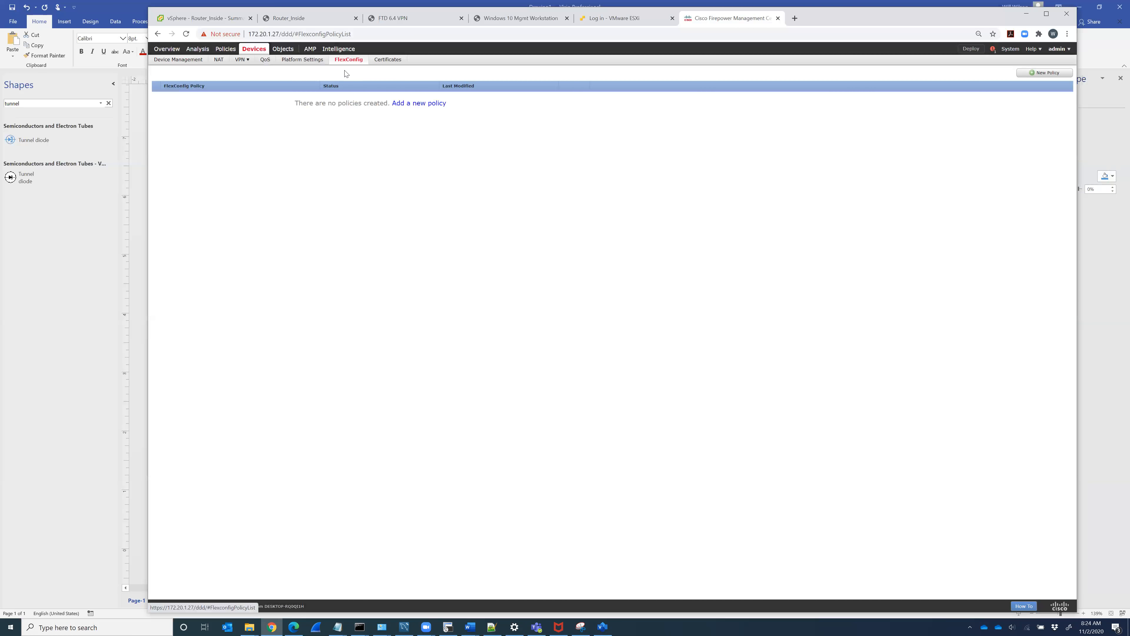
click(1046, 73)
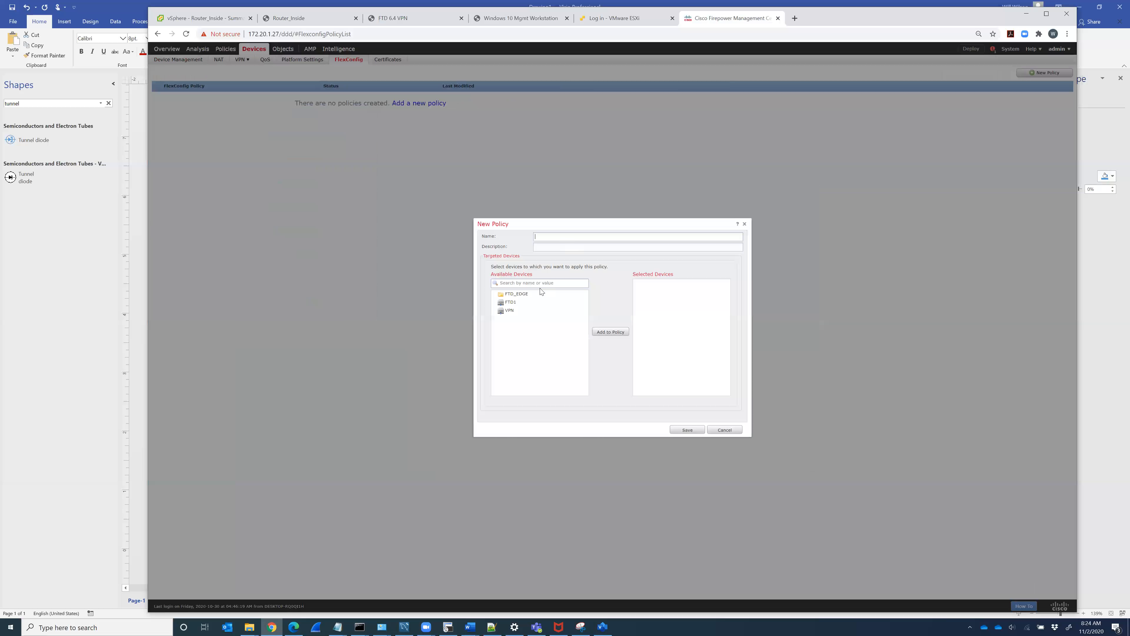
click(603, 333)
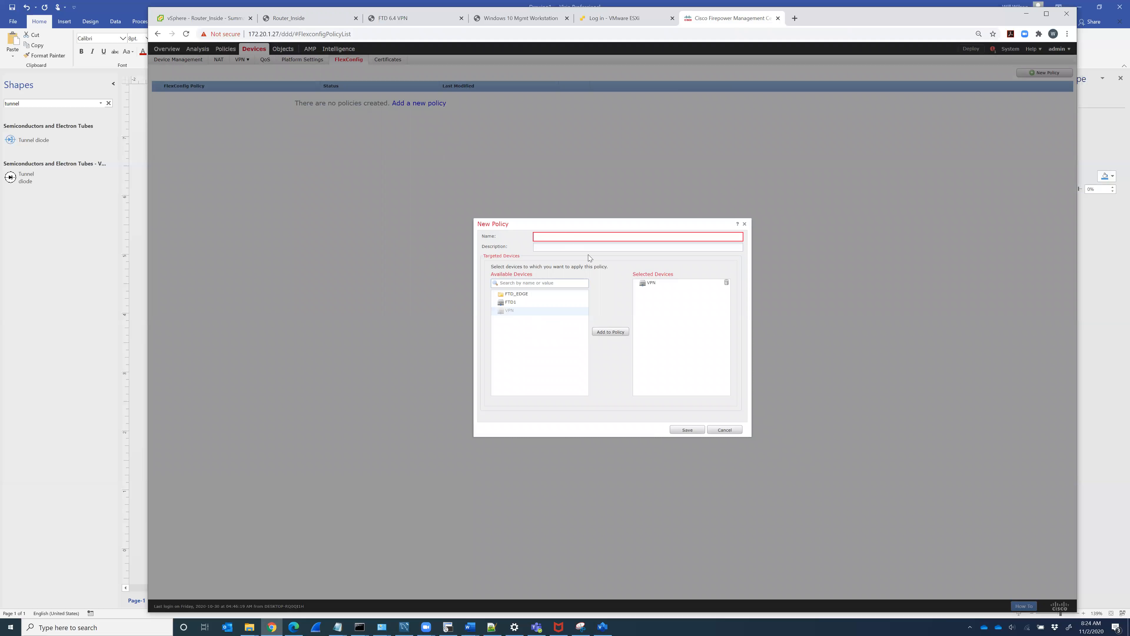
click(582, 237)
text(PBR)
click(686, 429)
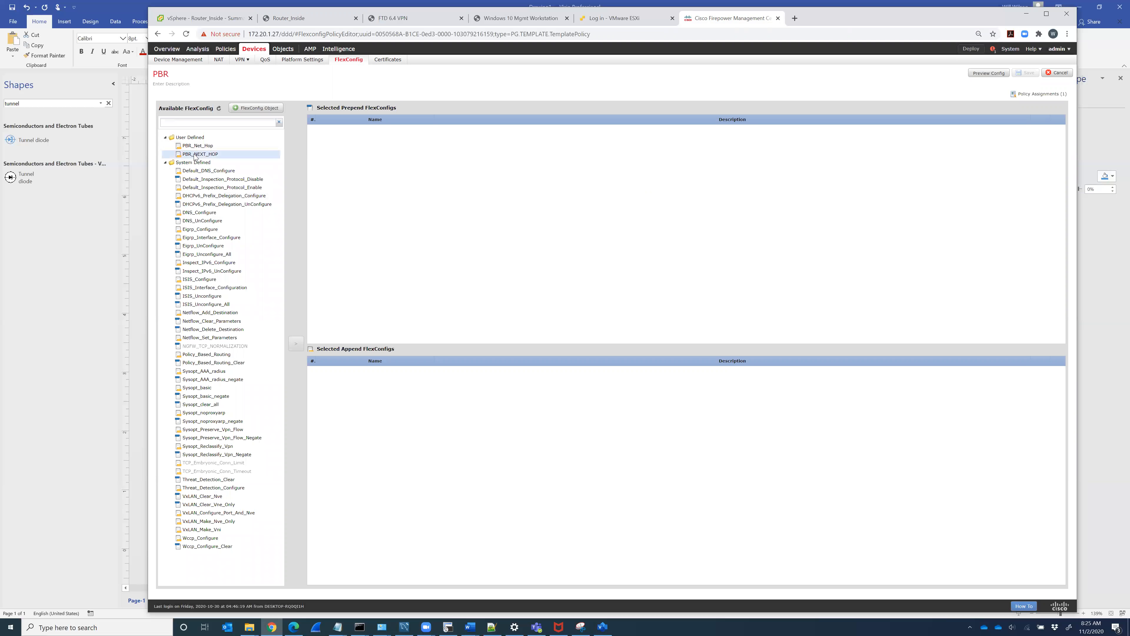
Step: Append PBR_Net_Hop to the PBR policy, save, and preview its generated CLI for VPN
click(200, 145)
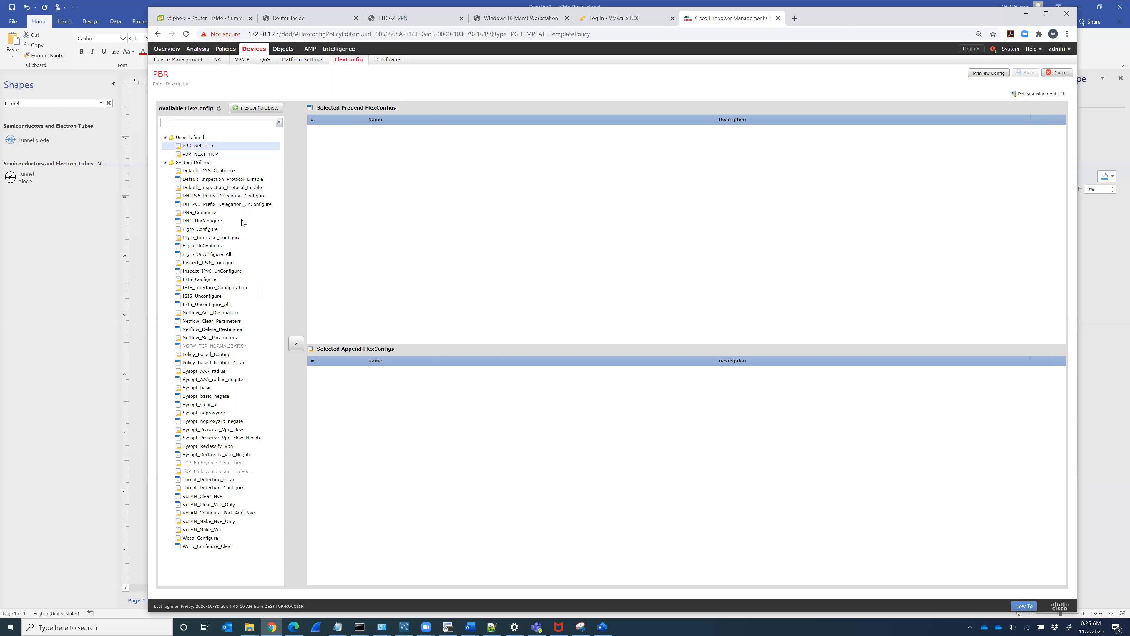
click(296, 343)
click(1027, 73)
click(988, 73)
click(636, 233)
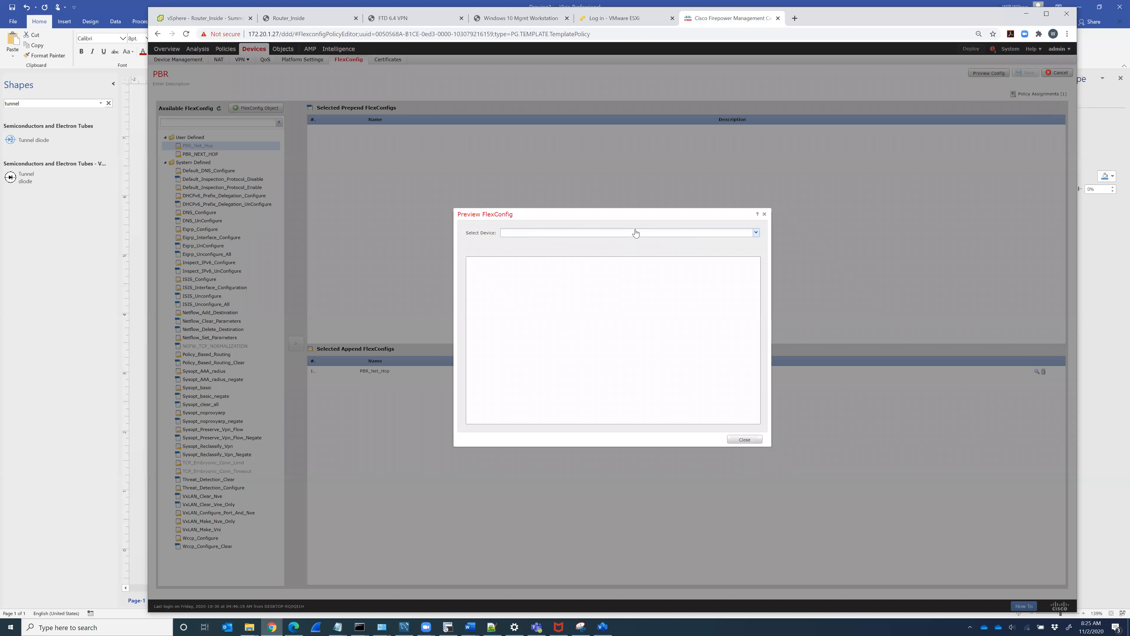
click(526, 241)
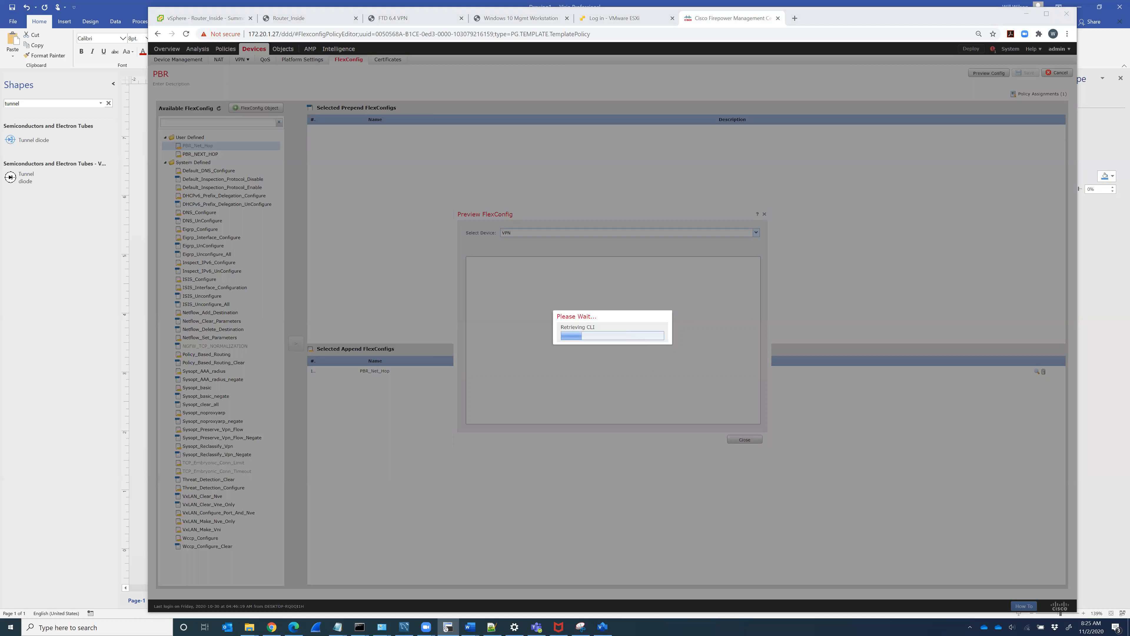
click(473, 506)
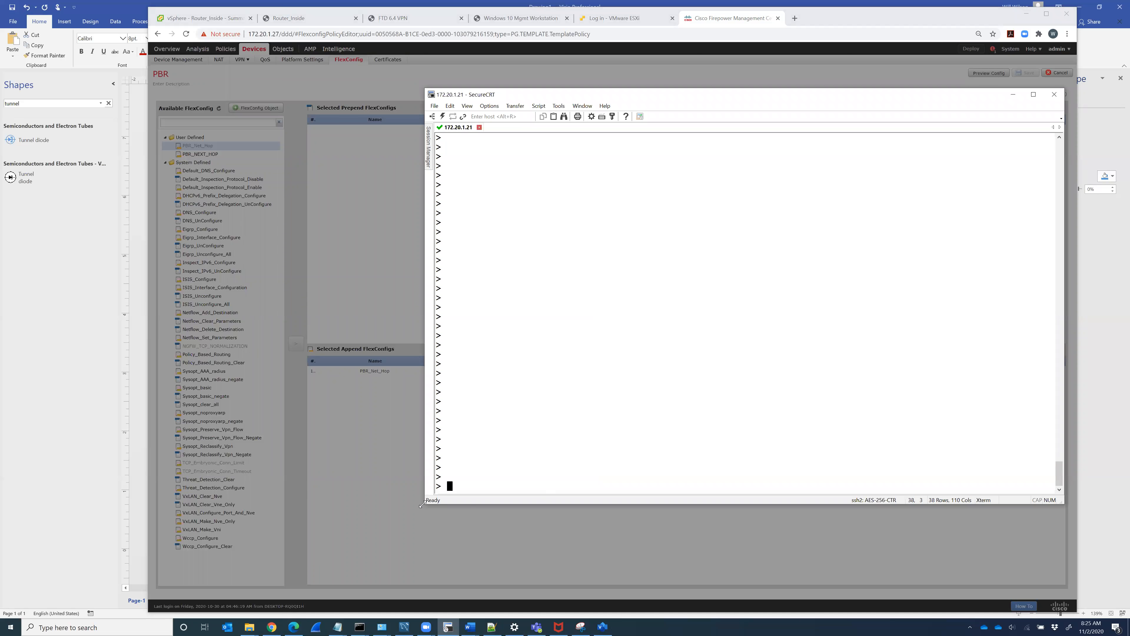
Step: Enter the firewall's privileged diagnostic CLI with 'system support diagnostic-cli' and 'en'
drag(422, 505, 702, 357)
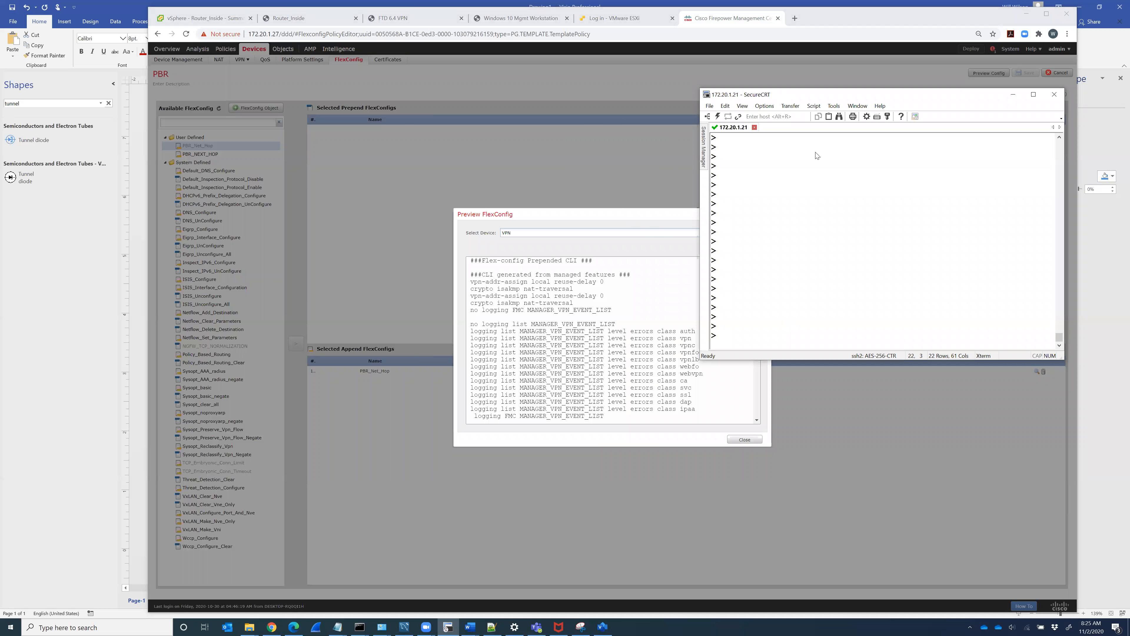
text(system support diagnostic-cli)
key(Return)
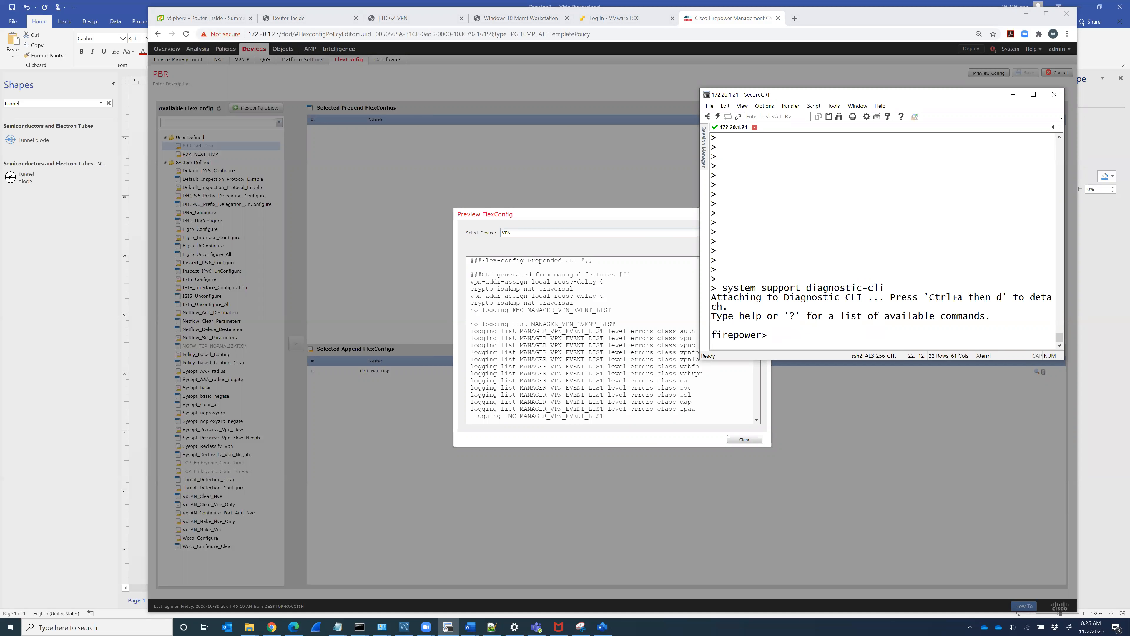
text(en)
key(Return)
key(Return)
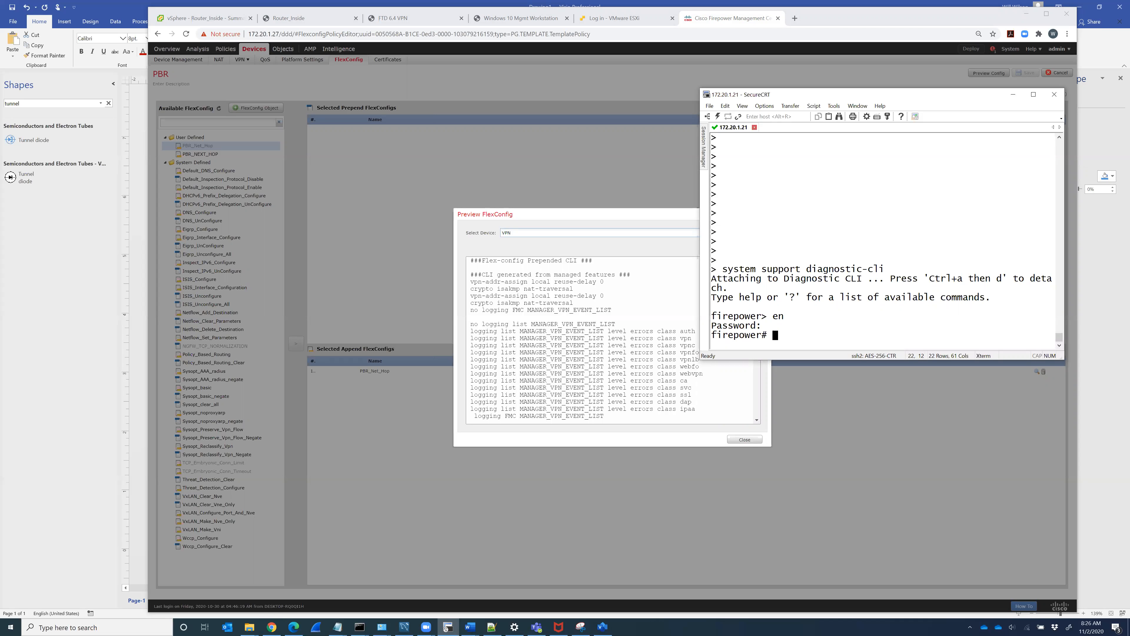
Step: Run 'show route-map' and 'show policy-route' to check for route-map bindings
text(show route-map)
key(Return)
key(Up)
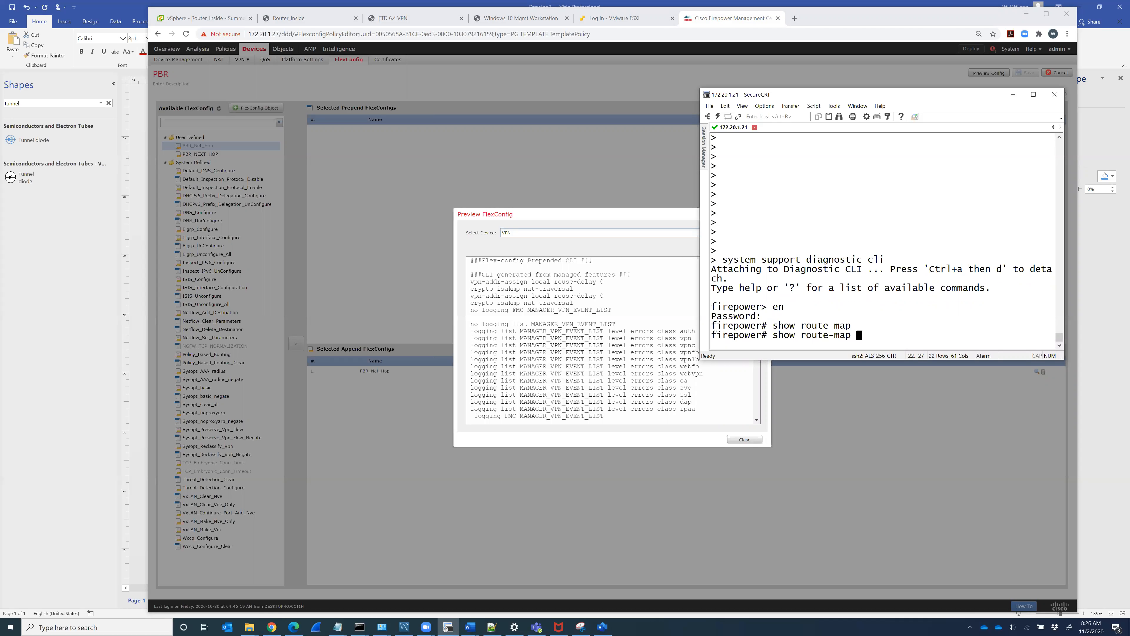
key(Return)
text(show )
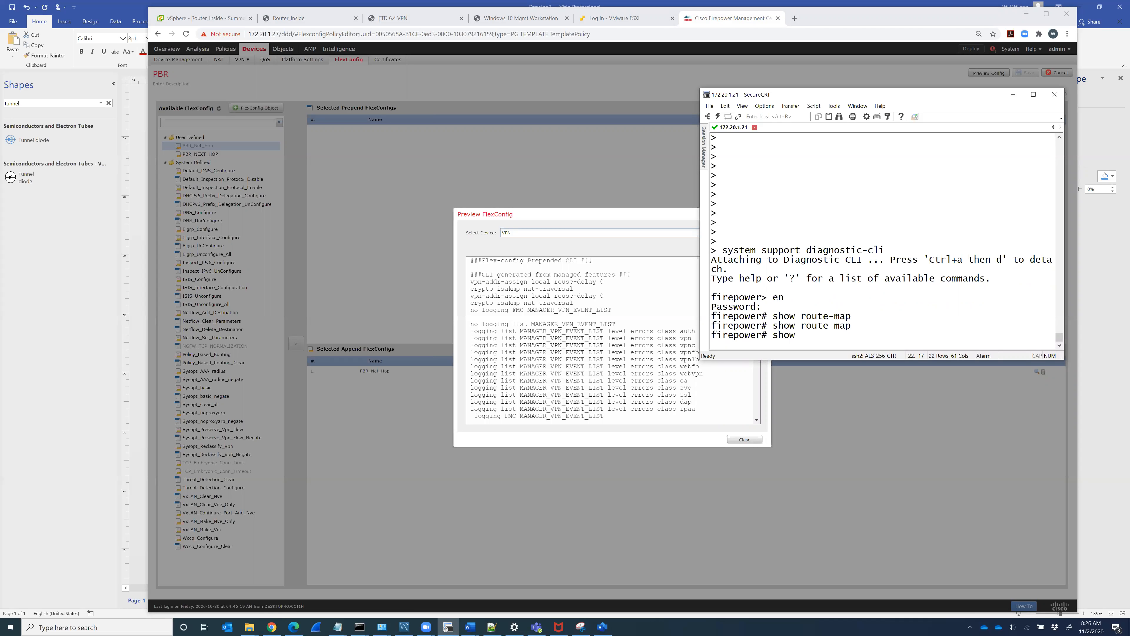
text(po)
key(Tab)
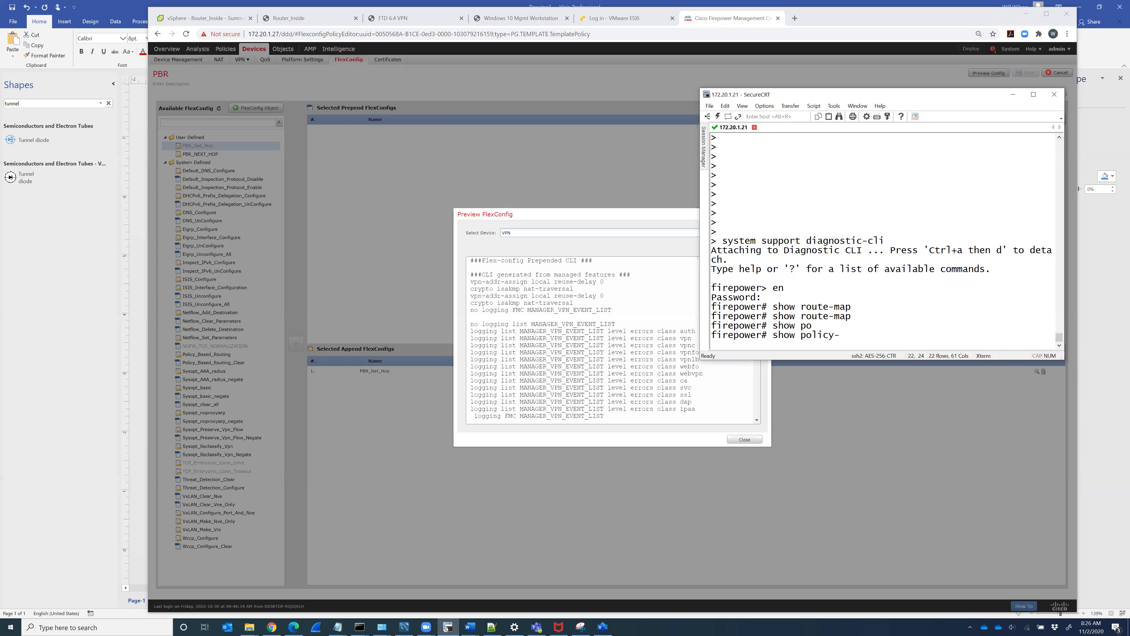
text(?r)
key(Tab)
key(Return)
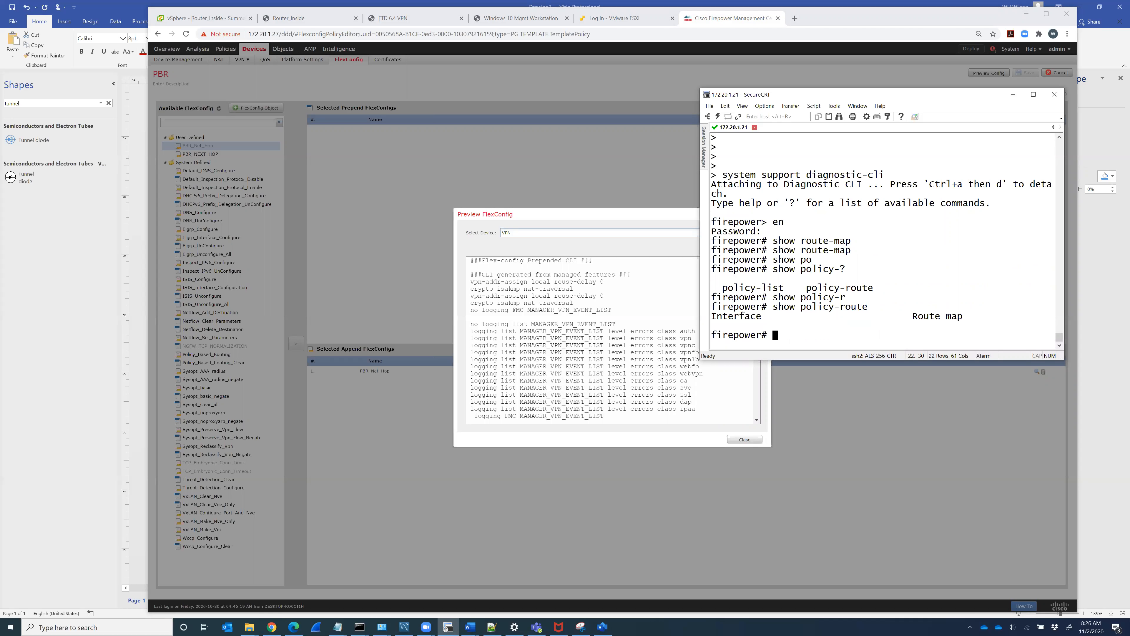
Step: Run 'show run route-map' to confirm no route-map is configured
text(show run)
key(BackSpace)
text(n rou)
key(Tab)
text(-m)
key(Tab)
key(Return)
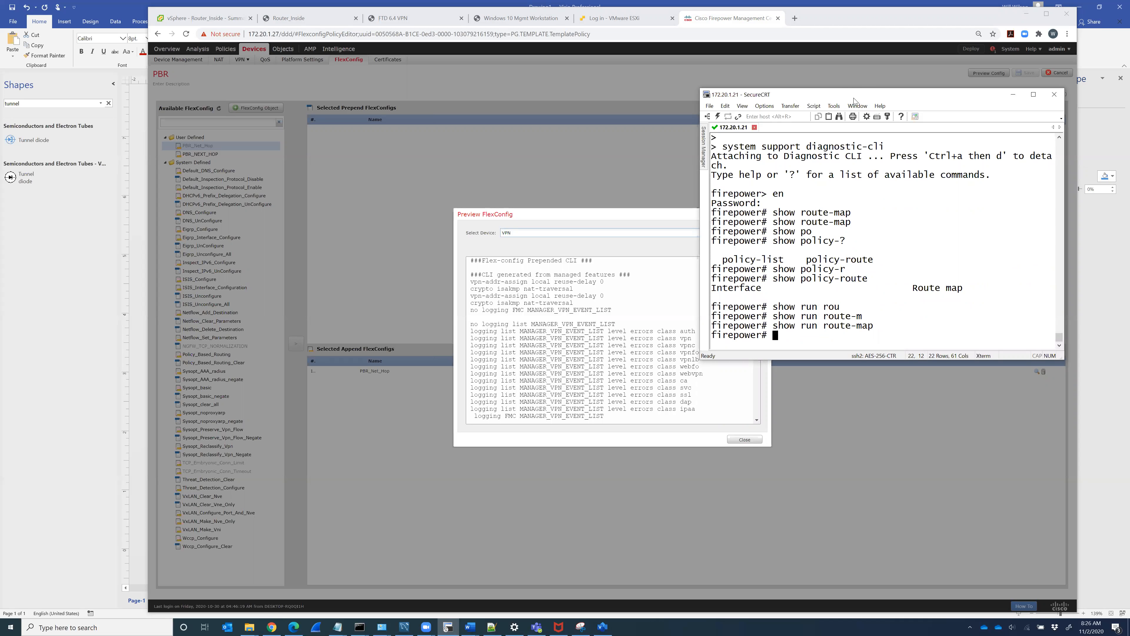
Step: Scroll the VPN preview CLI and highlight the appended route-map and policy-route KeepOnData lines
click(540, 336)
scroll(648, 394, down, 8)
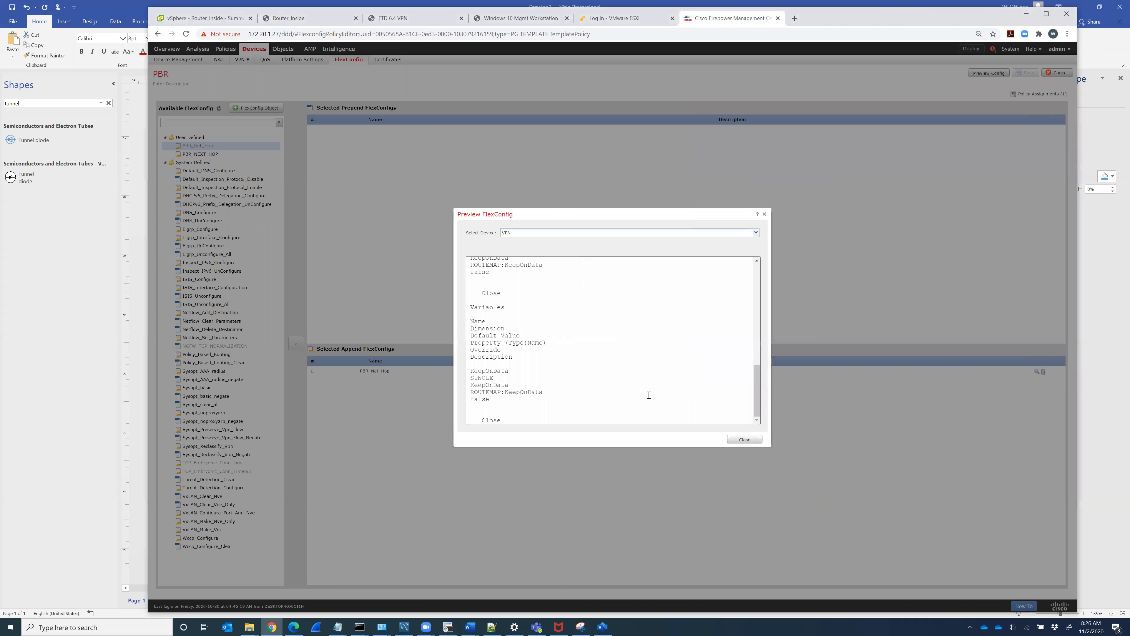
scroll(649, 395, up, 6)
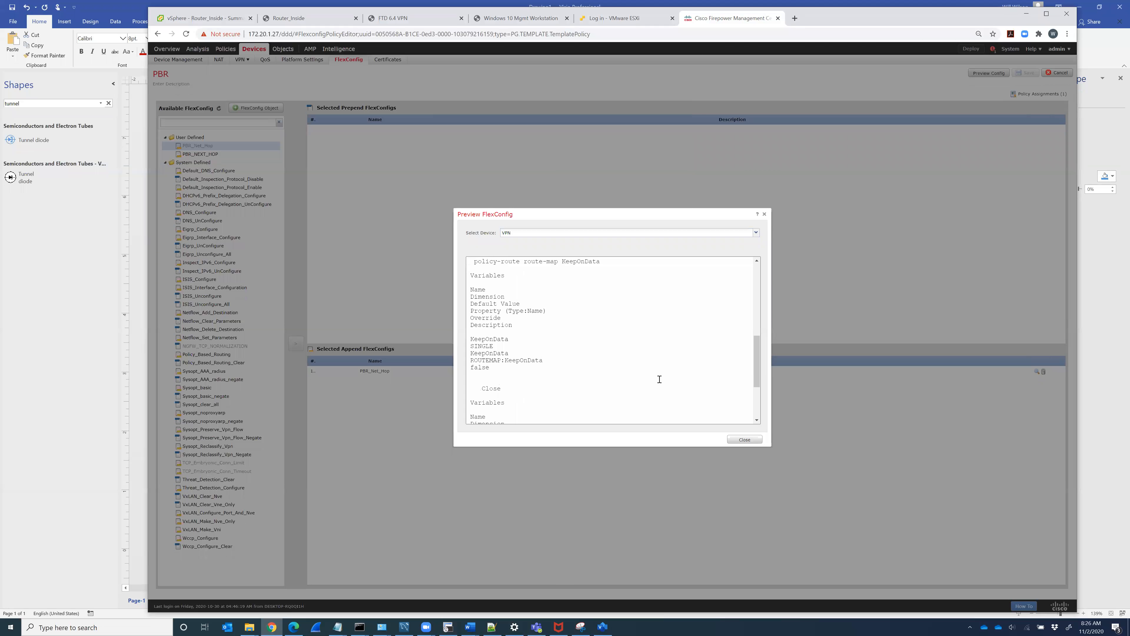
scroll(660, 381, down, 4)
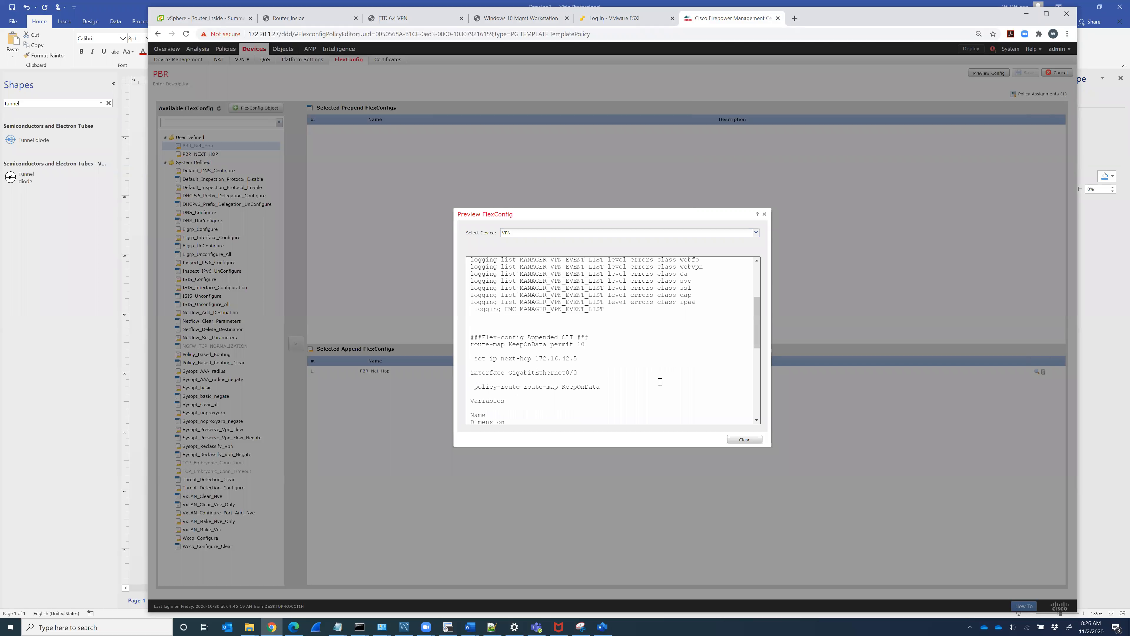
scroll(658, 382, down, 2)
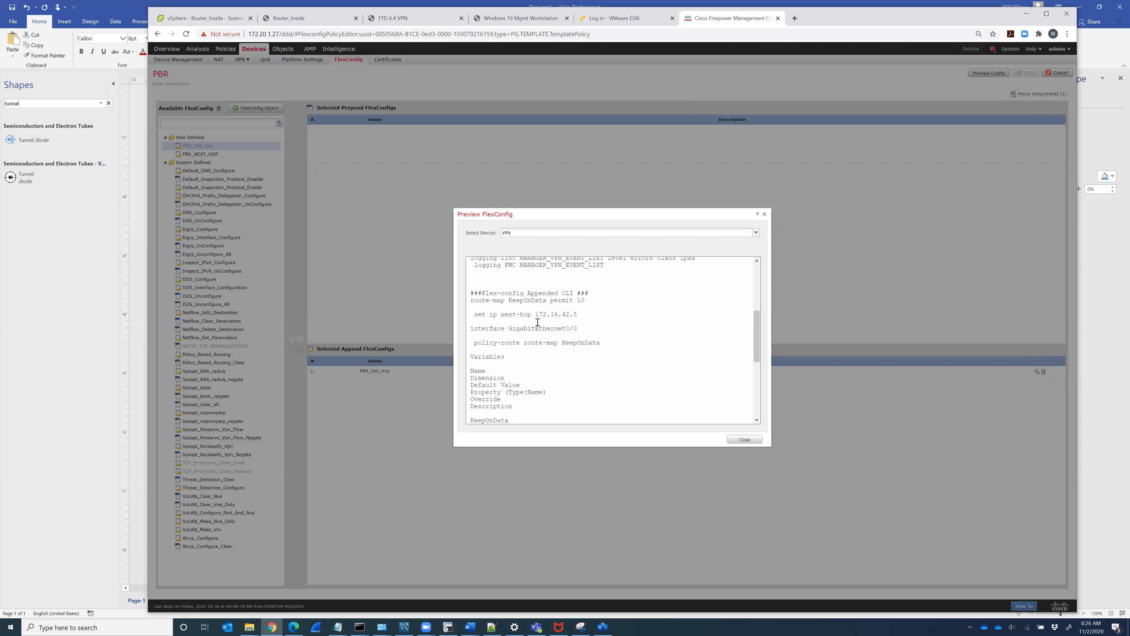
scroll(537, 322, up, 3)
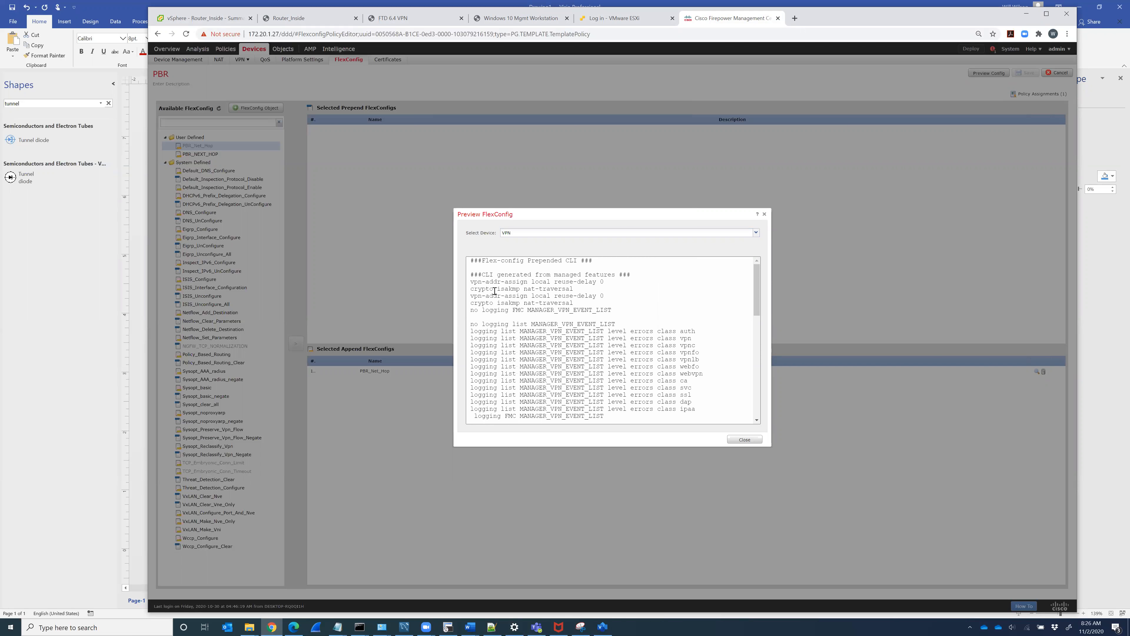
scroll(513, 319, down, 5)
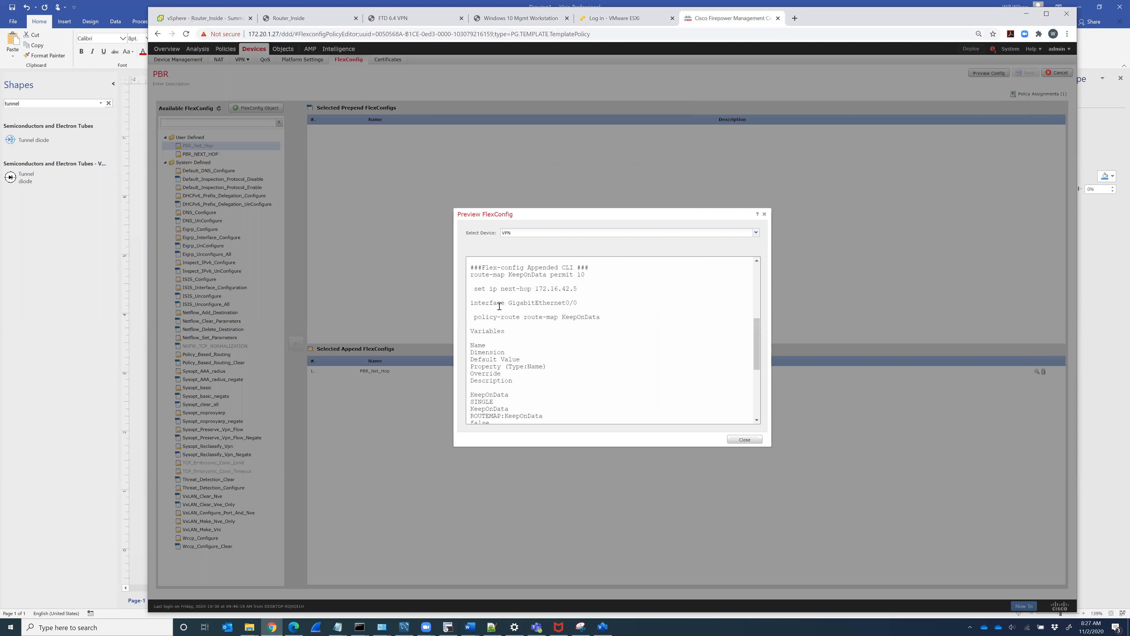
drag(475, 276, 563, 336)
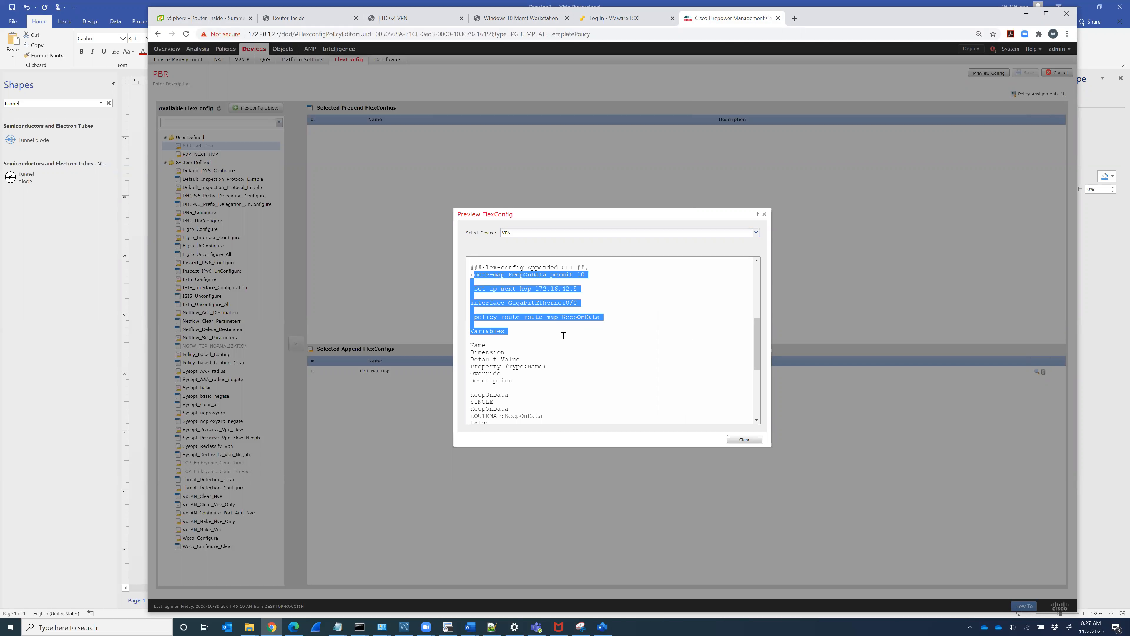
click(468, 283)
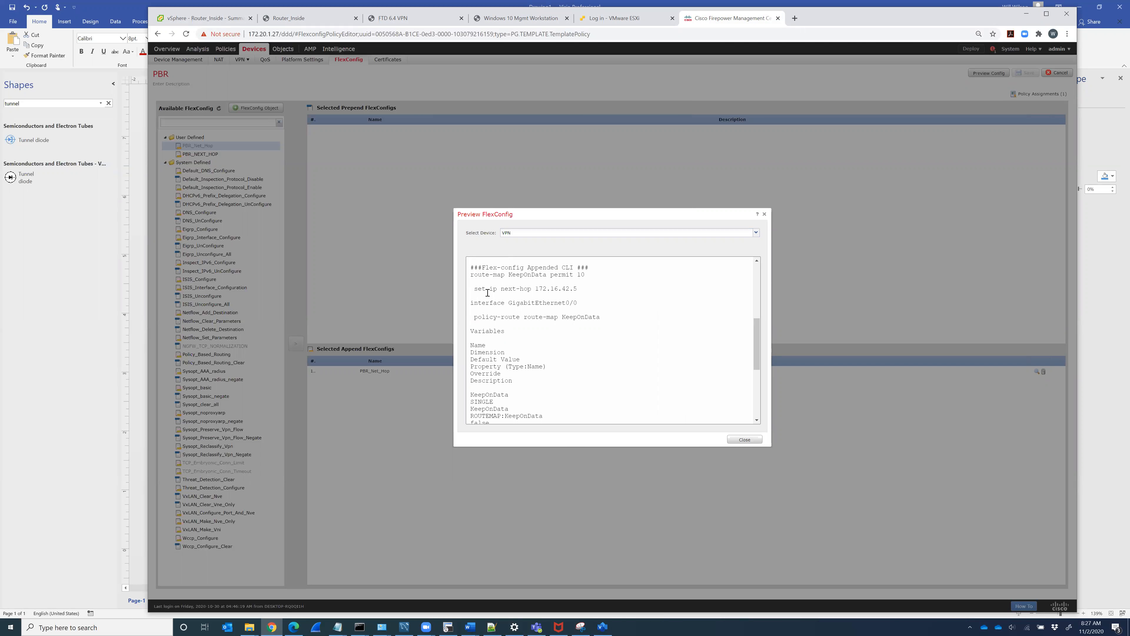
triple_click(488, 317)
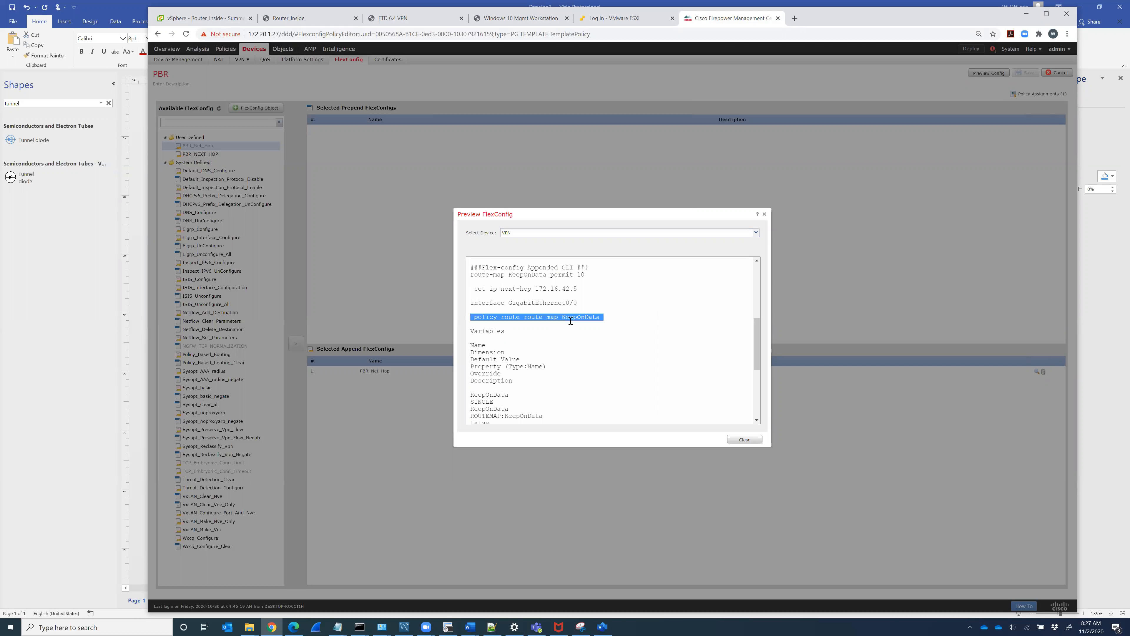
scroll(660, 369, down, 3)
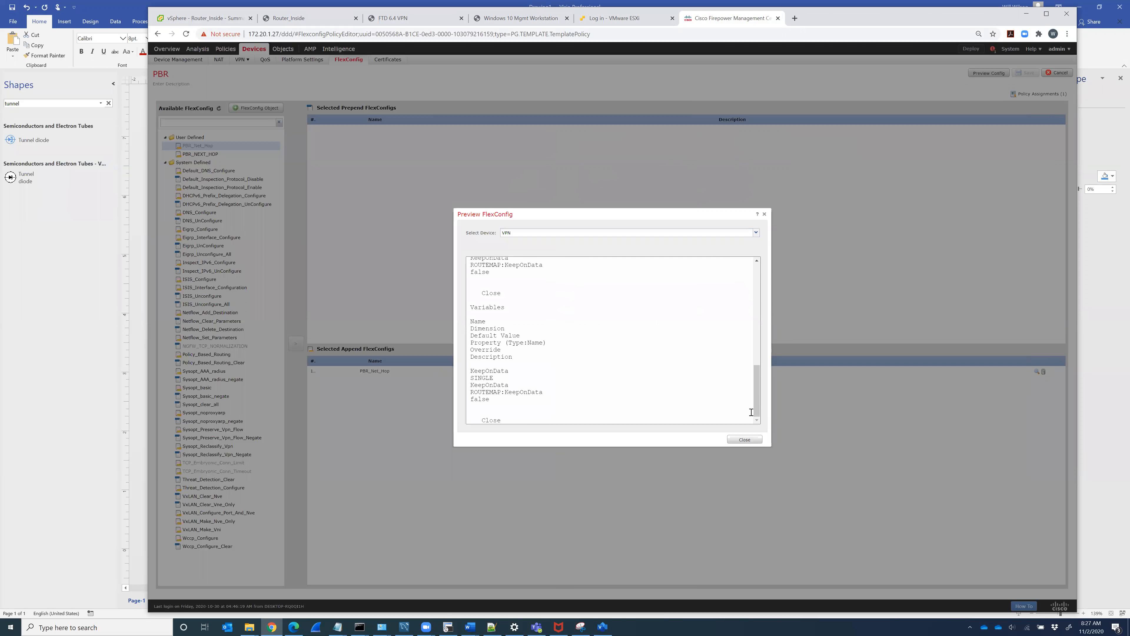
scroll(761, 407, up, 1)
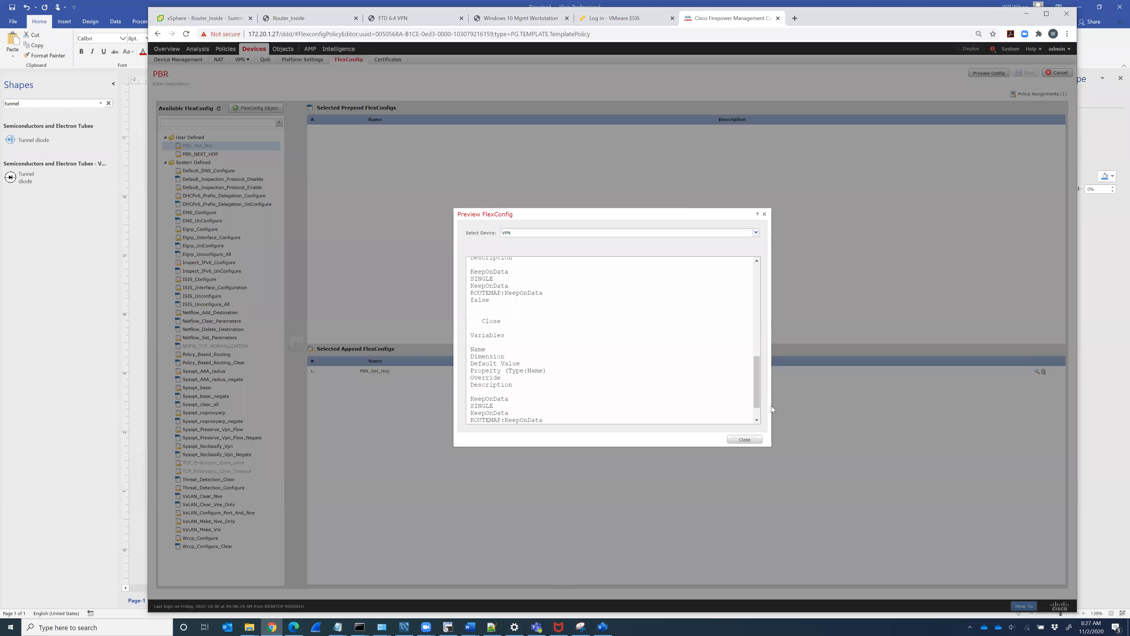
drag(758, 402, 768, 299)
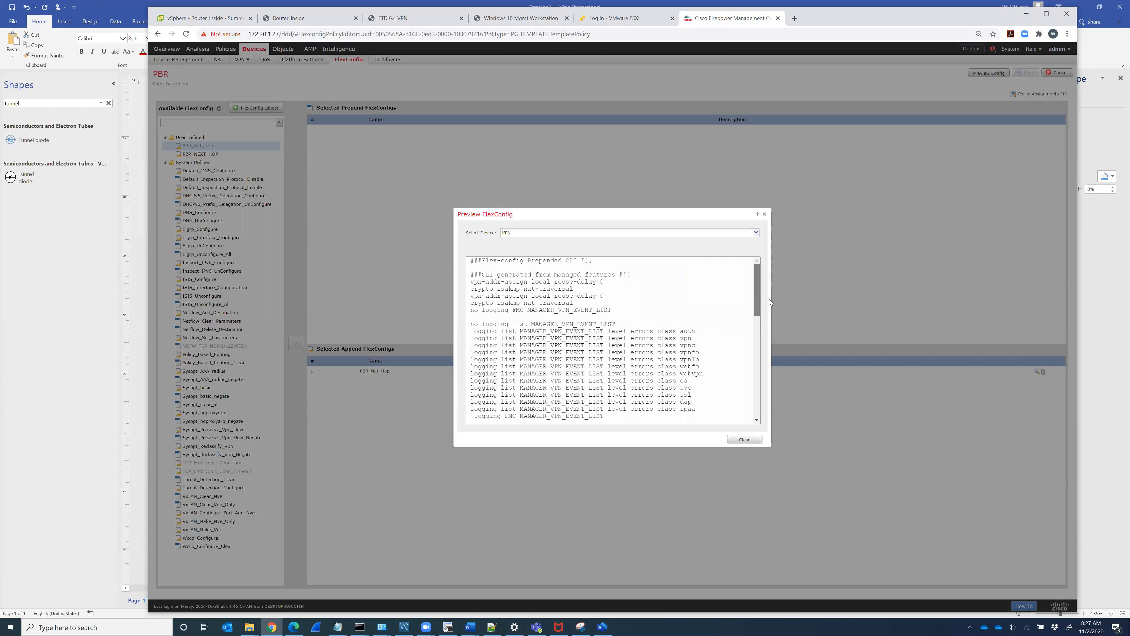
drag(769, 299, 774, 267)
Step: Replace PBR_Net_Hop with PBR_NEXT_HOP in the PBR policy, save, and reopen Preview Config
click(764, 215)
click(1043, 372)
click(200, 153)
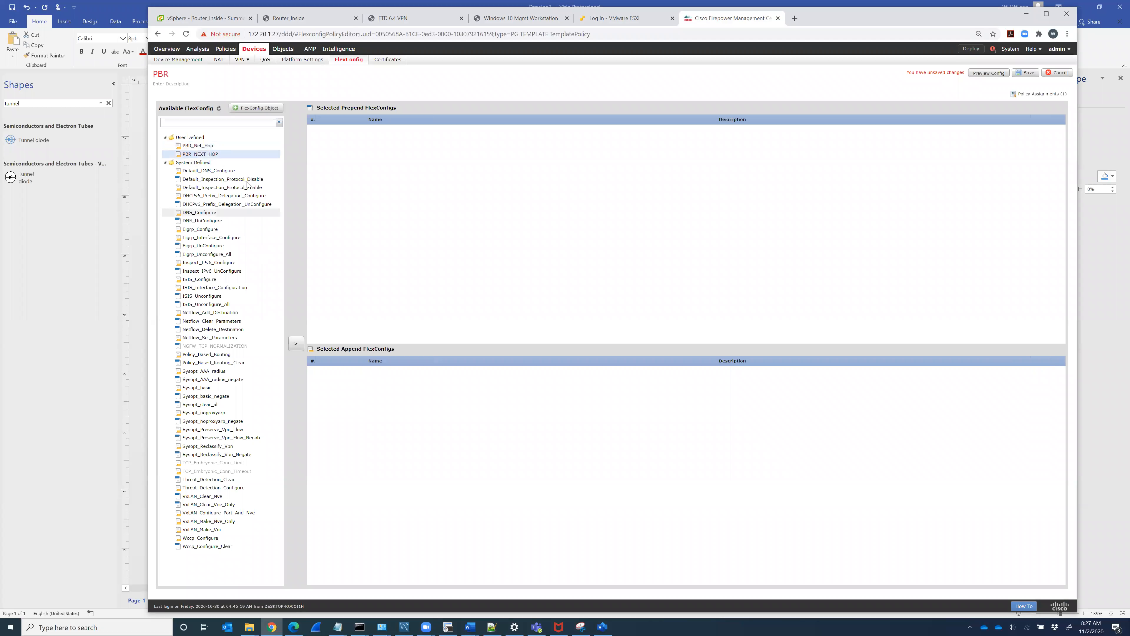
click(297, 342)
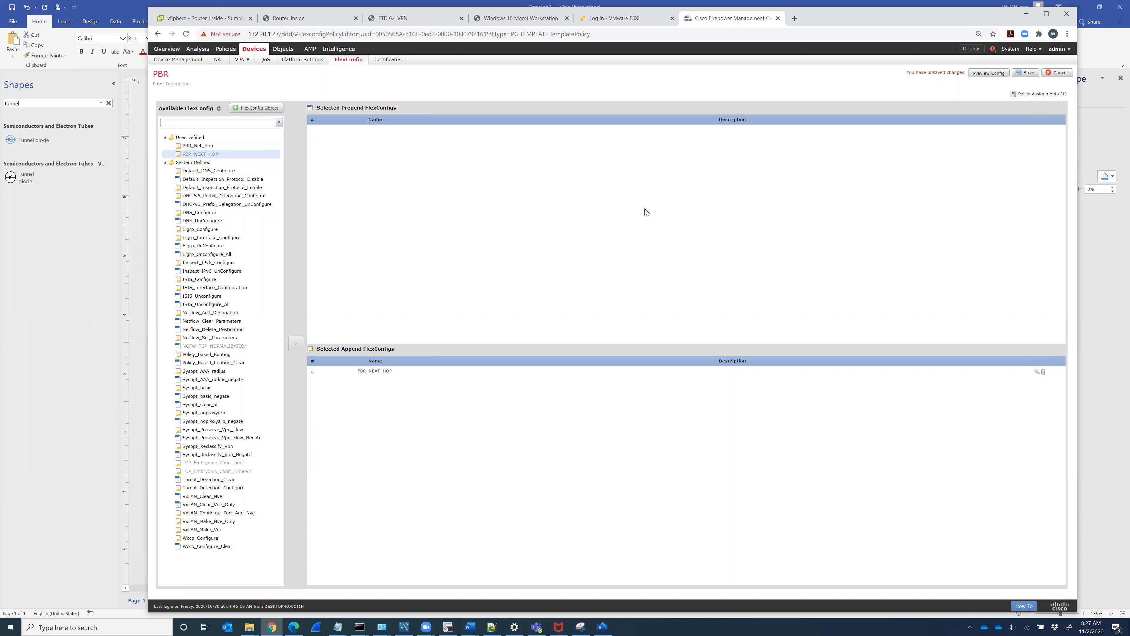
click(1024, 73)
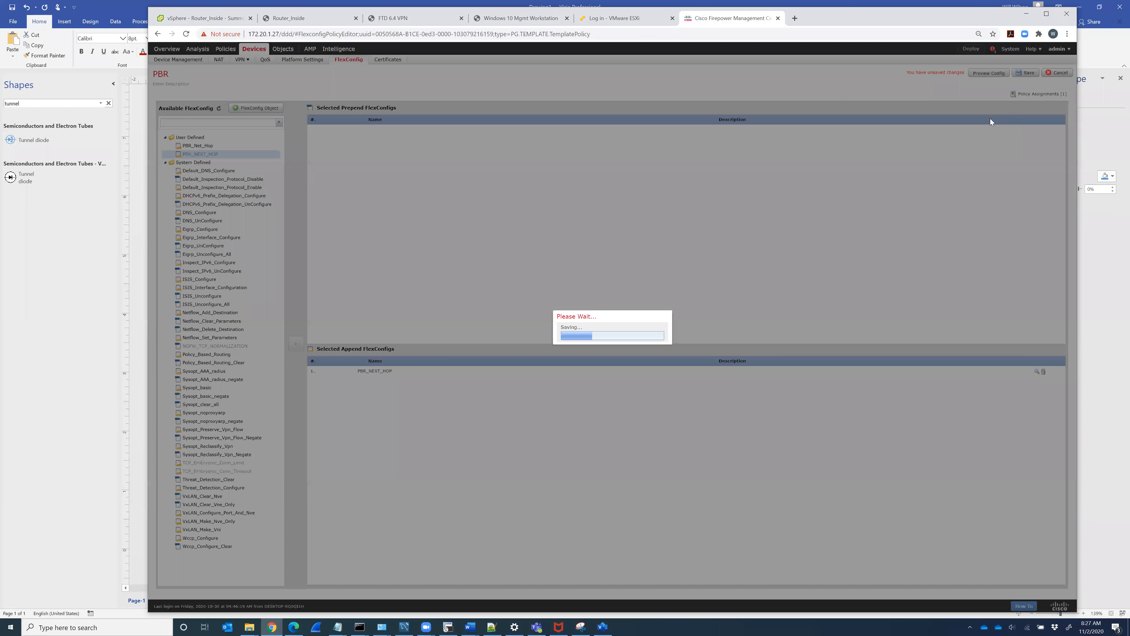
click(989, 73)
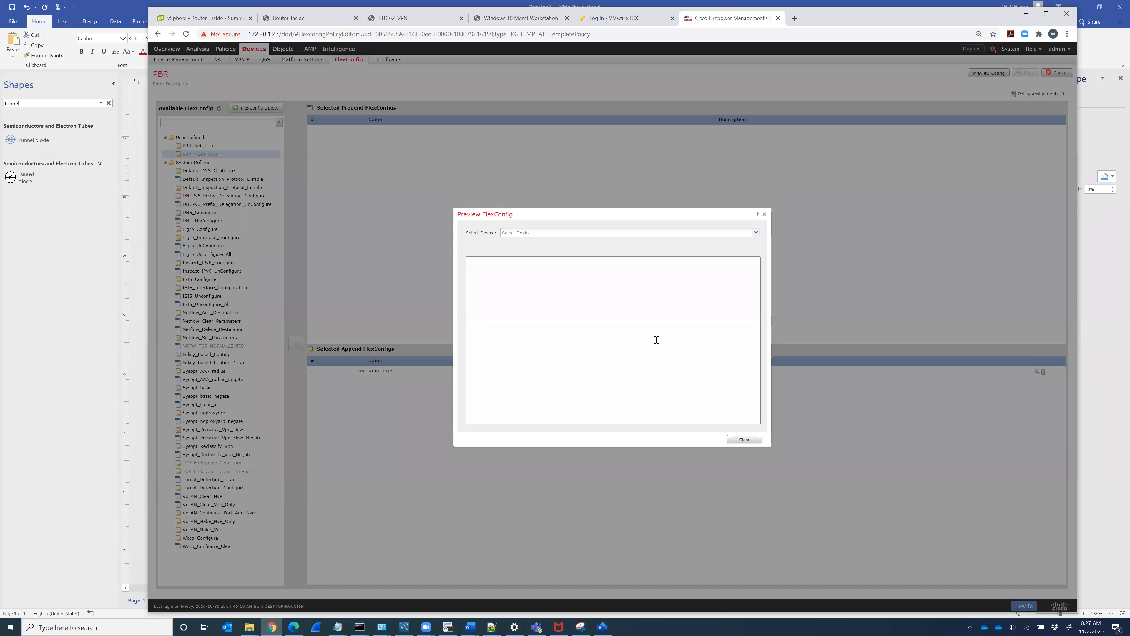
click(601, 234)
Step: Generate the VPN device's preview and review the CLIENT_VPN object definition lines
click(567, 241)
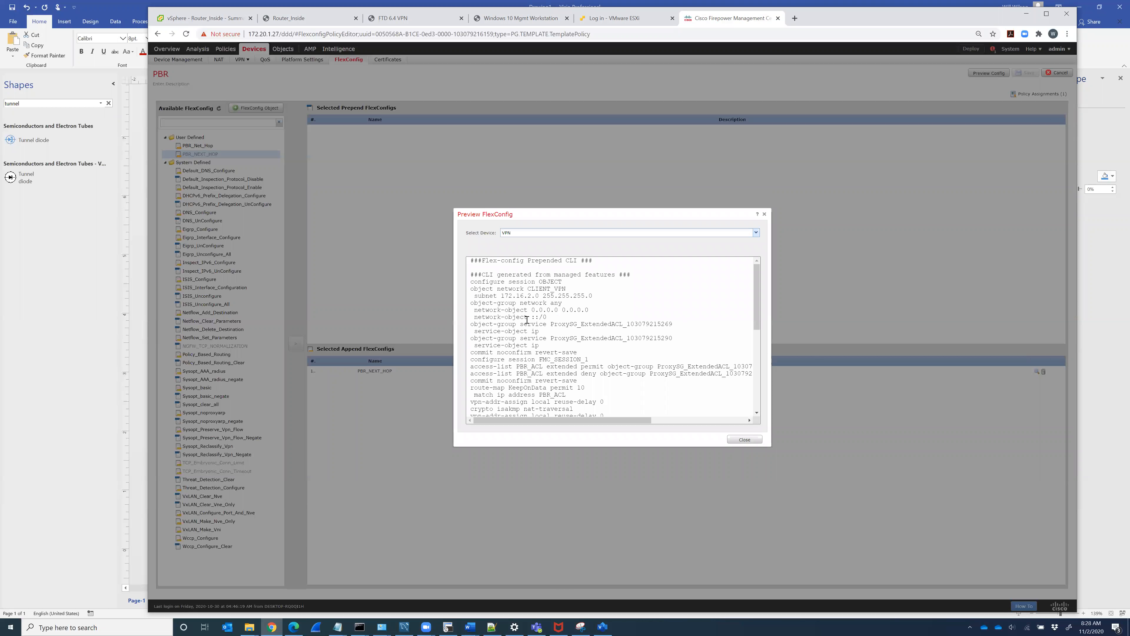
drag(474, 289, 580, 319)
drag(756, 314, 756, 316)
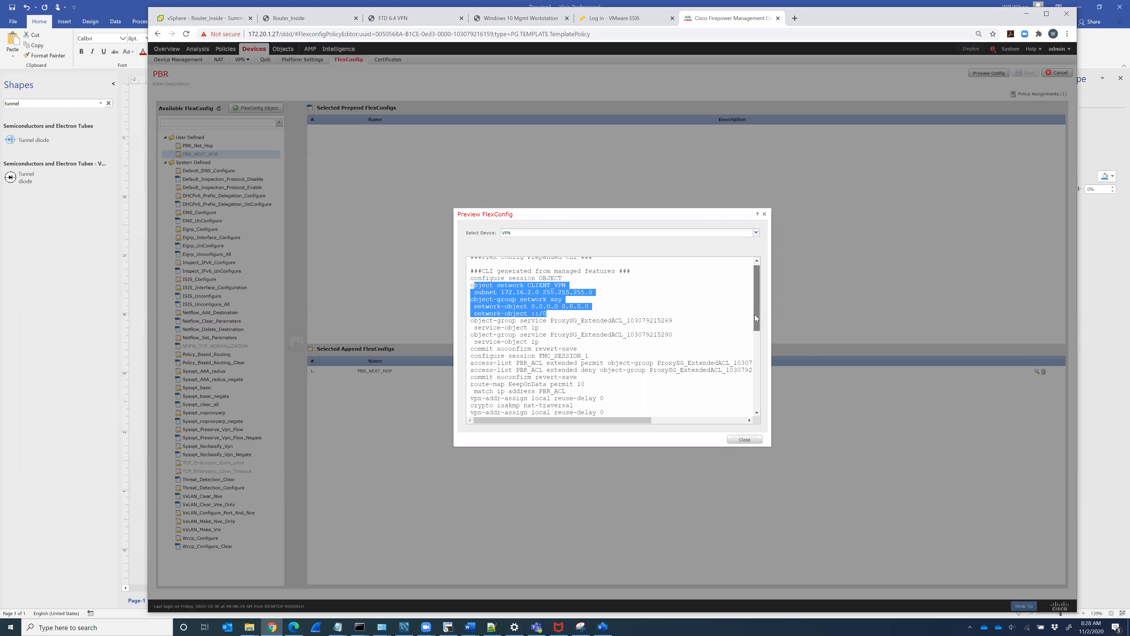
click(531, 285)
drag(565, 285, 558, 285)
drag(474, 363, 661, 370)
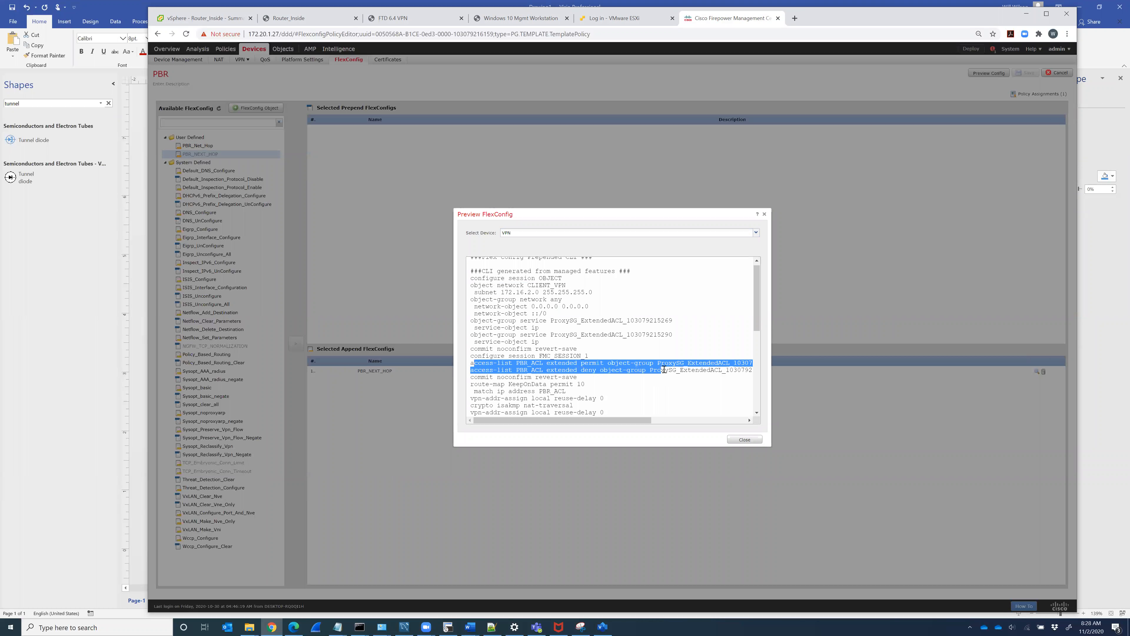
scroll(662, 370, down, 1)
Step: Highlight the access-list, route-map KeepOnData next-hop 172.16.42.5, and GigabitEthernet0/0 policy-route lines
drag(750, 326, 472, 283)
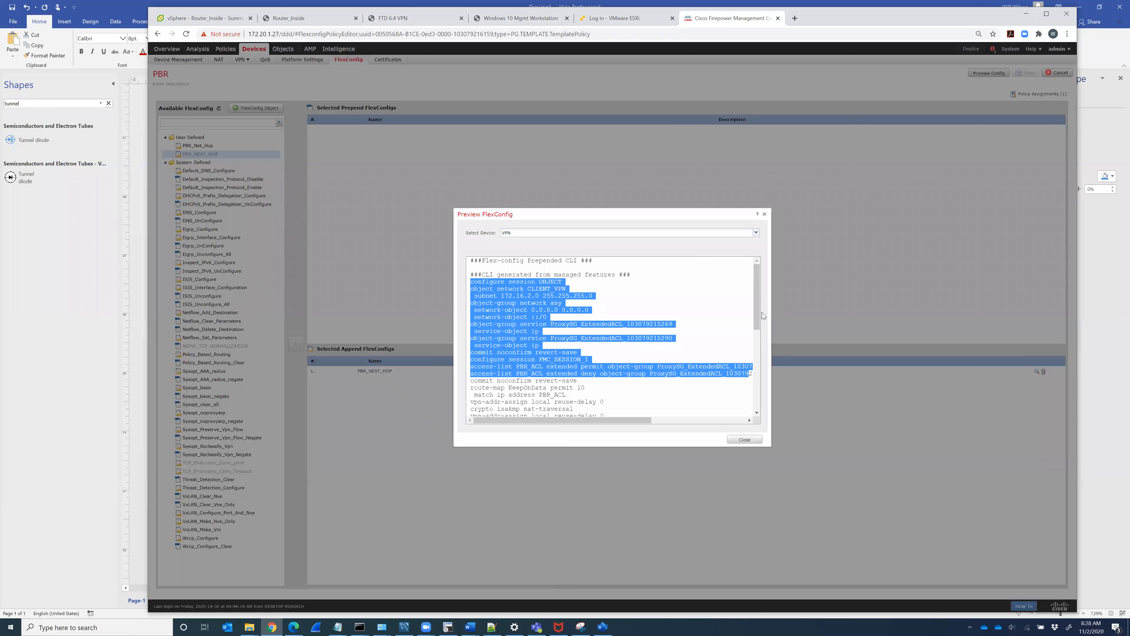
drag(758, 314, 694, 403)
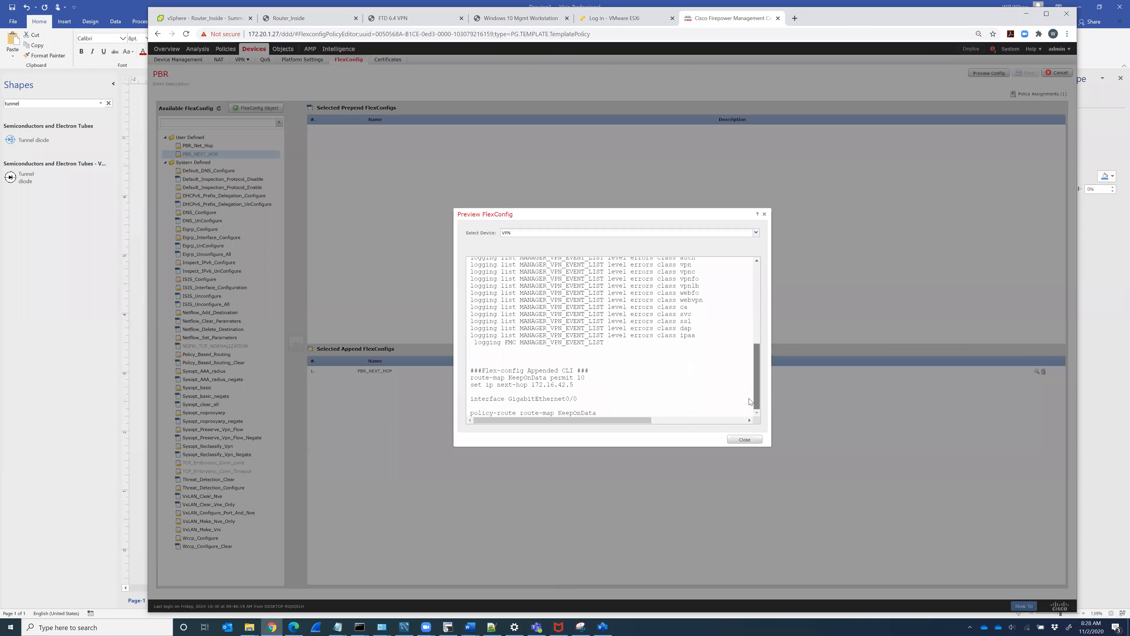
drag(470, 377, 593, 384)
drag(759, 389, 769, 335)
drag(567, 325, 470, 318)
drag(758, 342, 756, 398)
drag(468, 378, 546, 424)
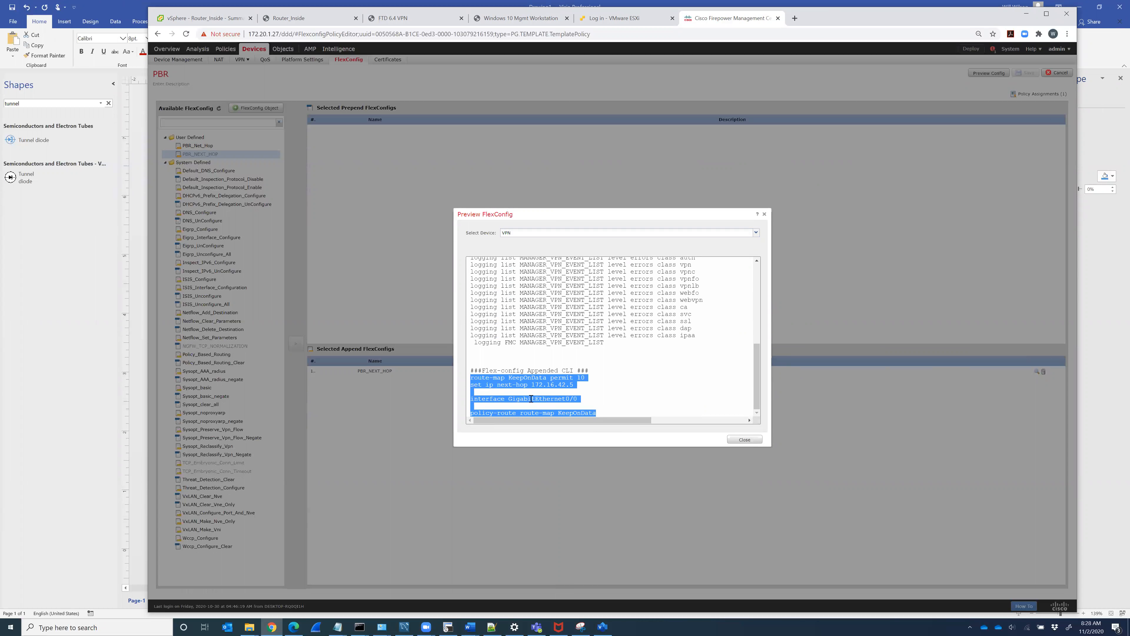
Step: Deploy the PBR FlexConfig policy to the VPN device past the warning, then verify nothing remains pending
click(739, 440)
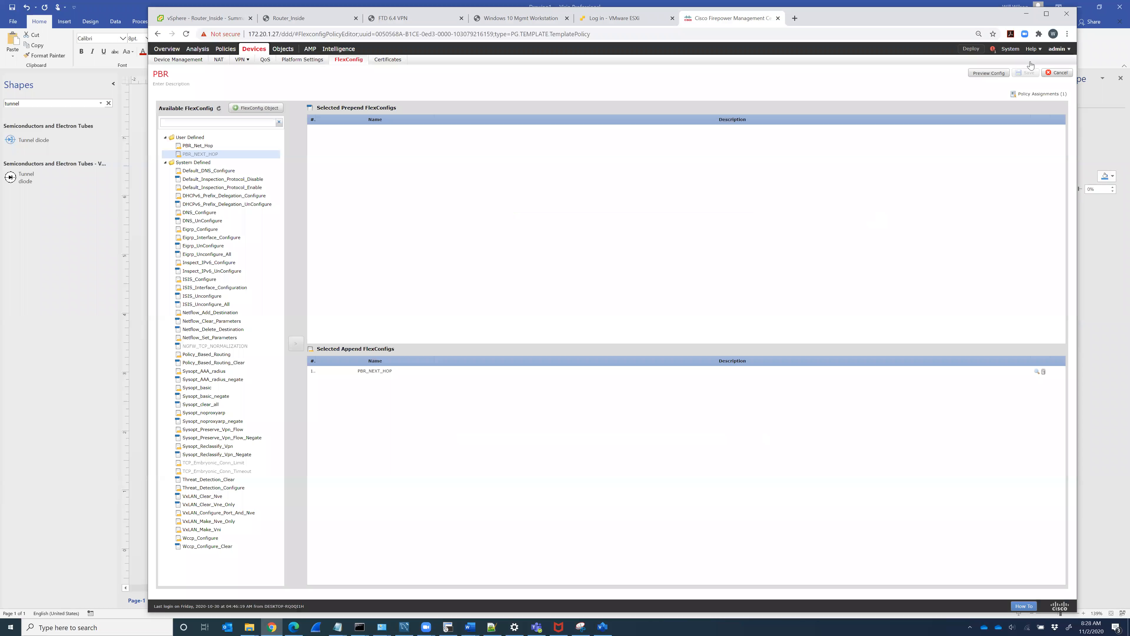
click(972, 49)
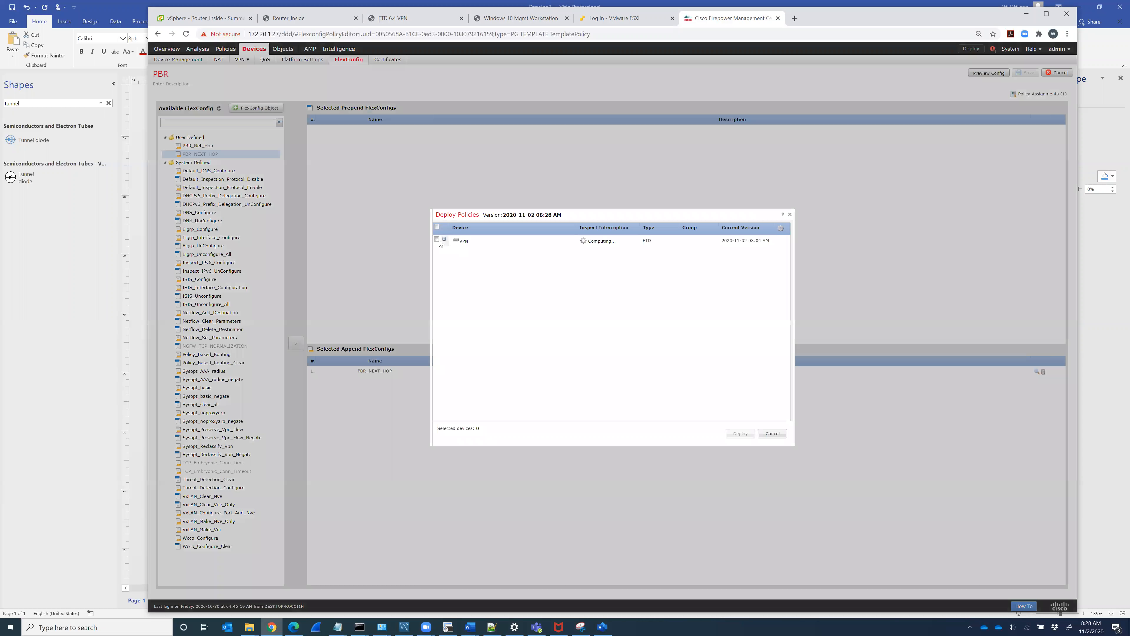
click(436, 240)
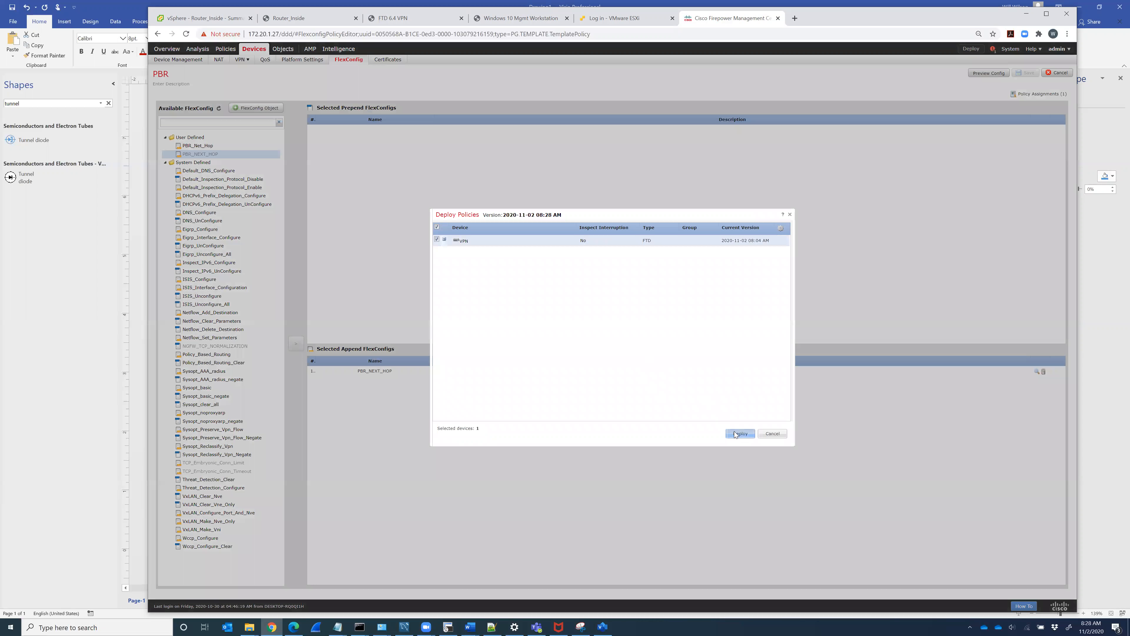
click(740, 433)
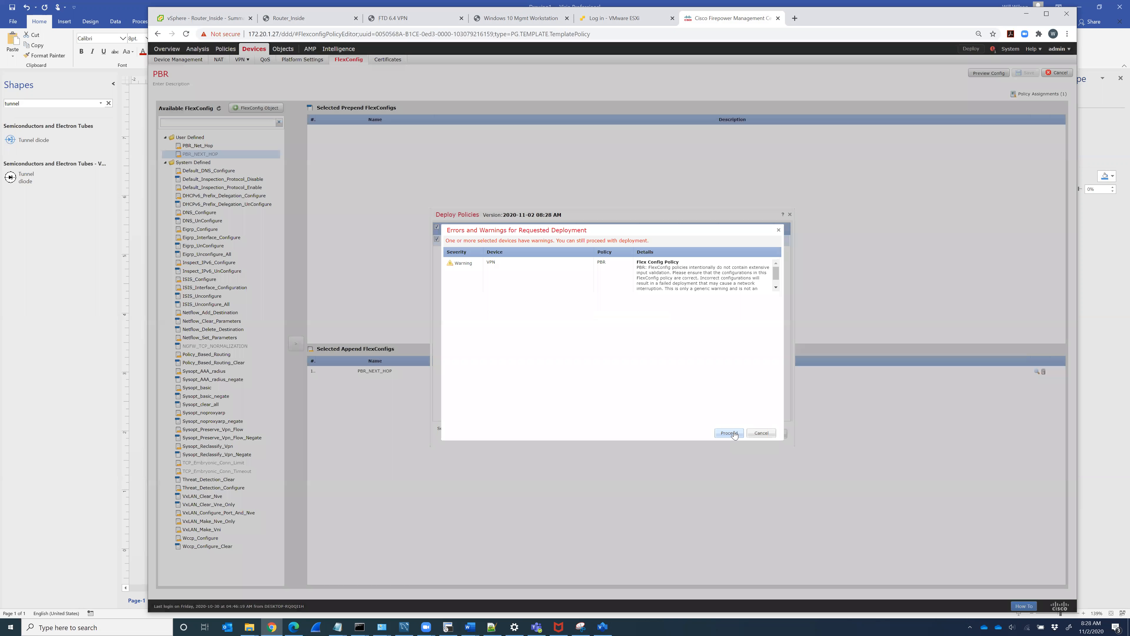
click(727, 437)
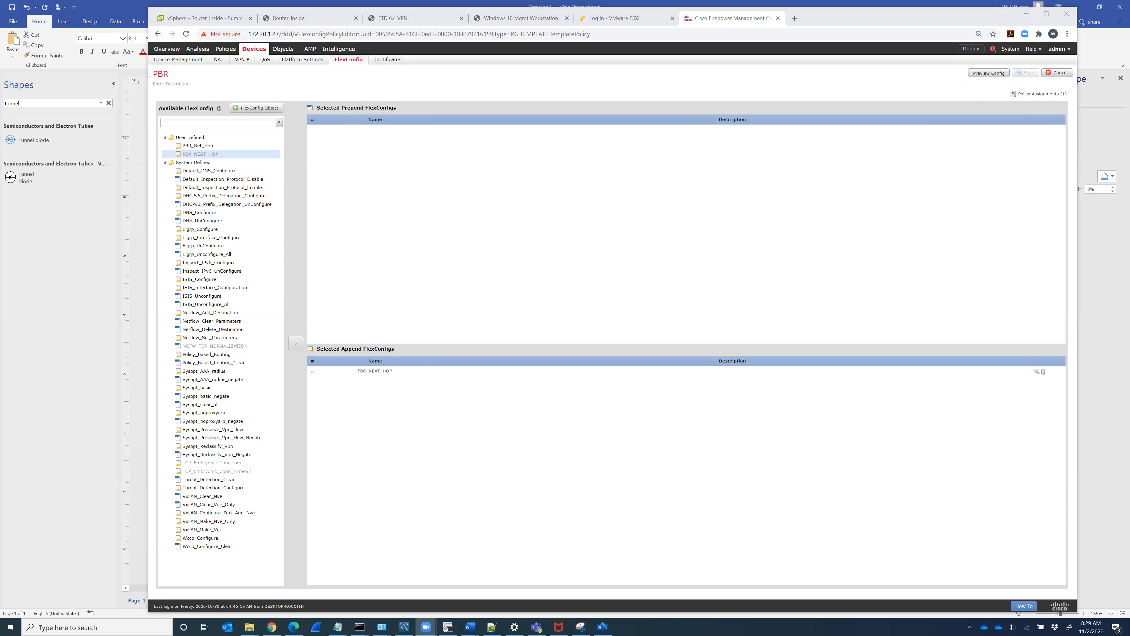
click(971, 50)
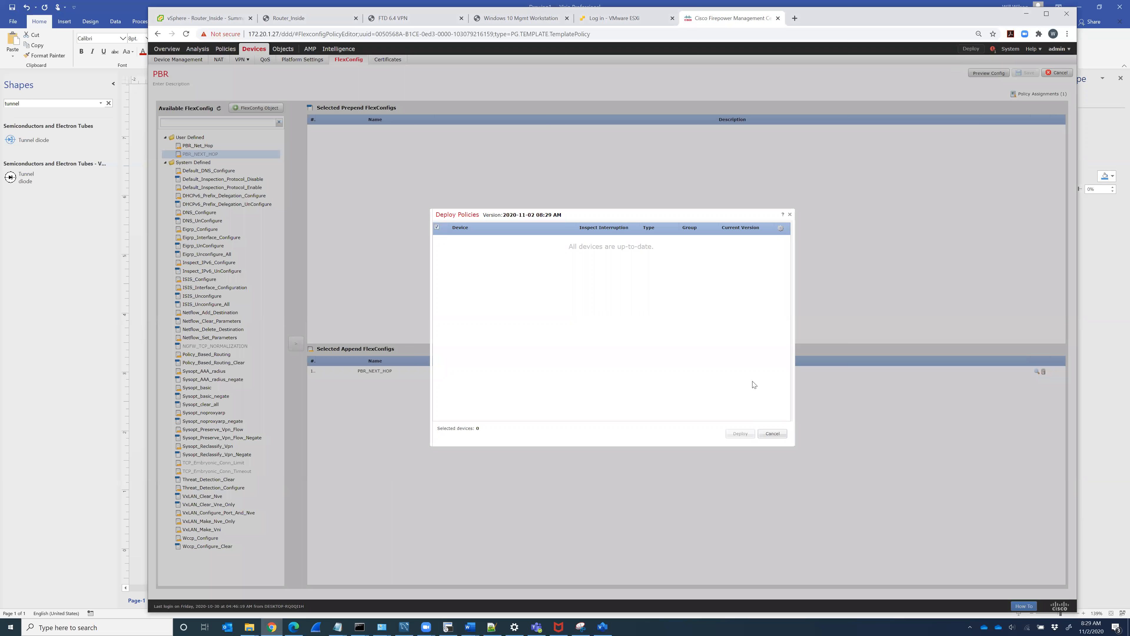
click(790, 215)
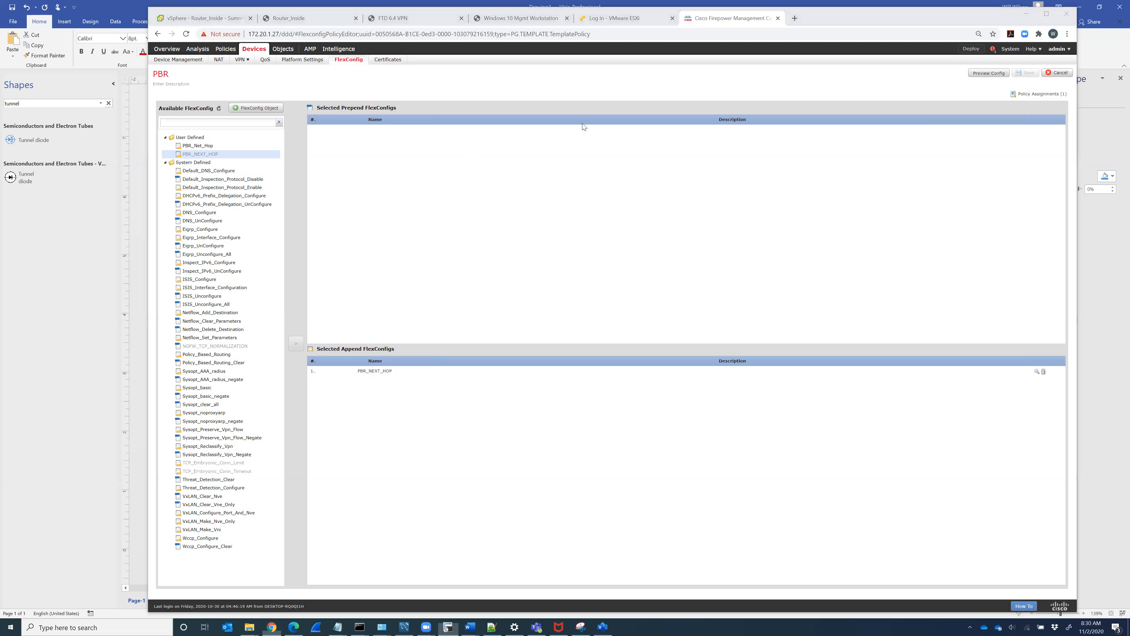
Step: Rerun show policy-route on the firewall to confirm GigabitEthernet0/0 uses route map KeepOnData
key(alt+Tab)
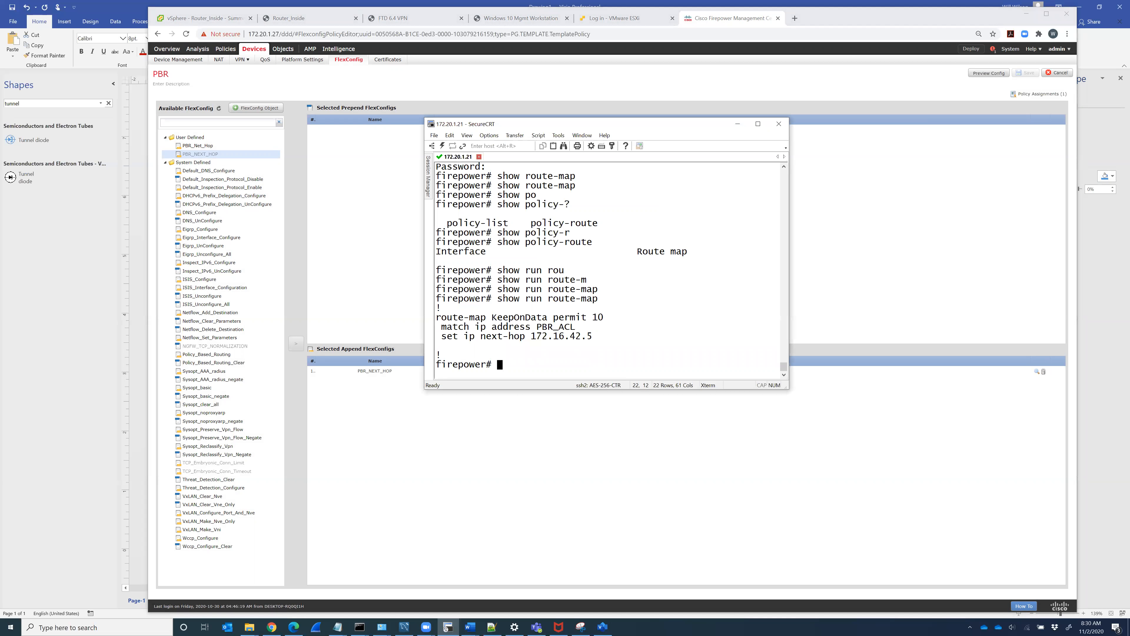
key(Up)
key(Up)
key(Return)
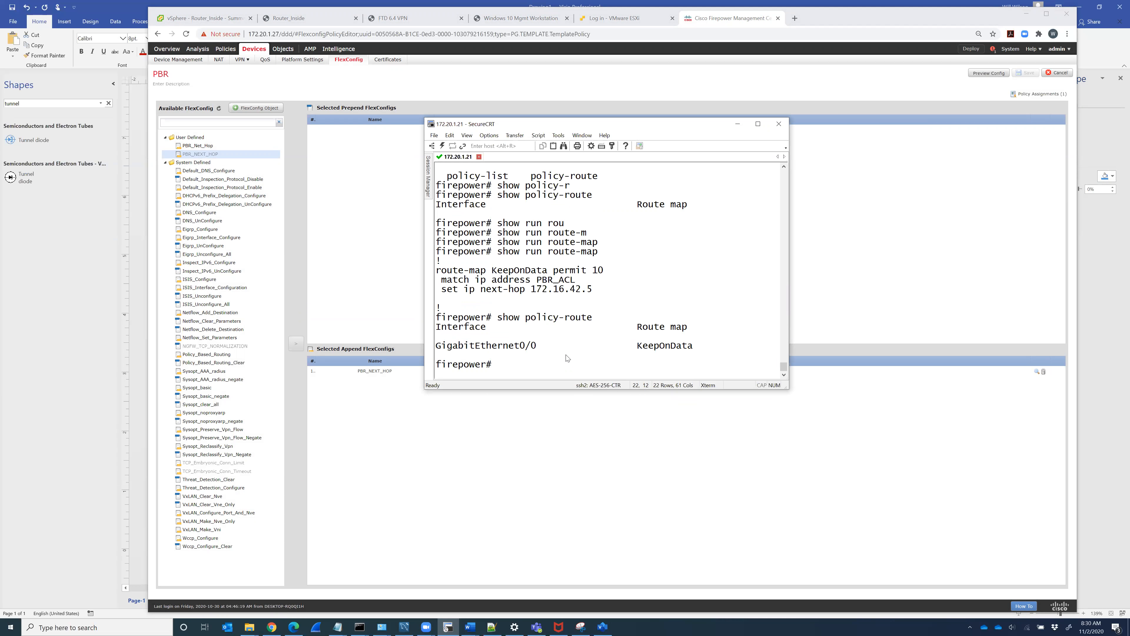
Step: On the management workstation, connect AnyConnect to FTD1 with the account password and accept the login banner
click(514, 23)
click(1027, 394)
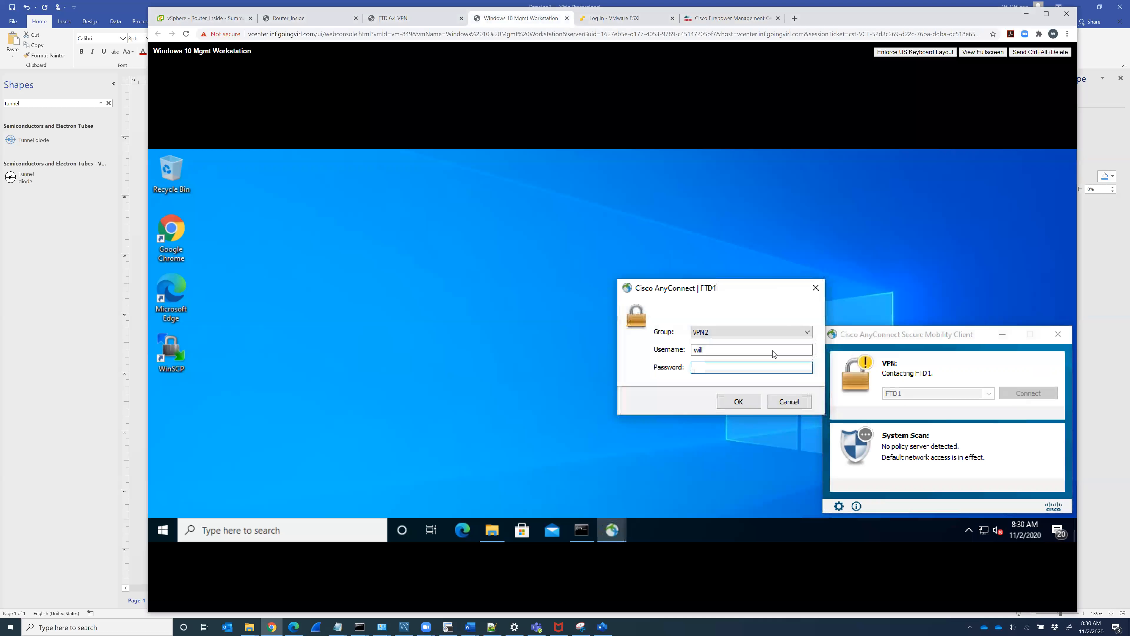
text(*************)
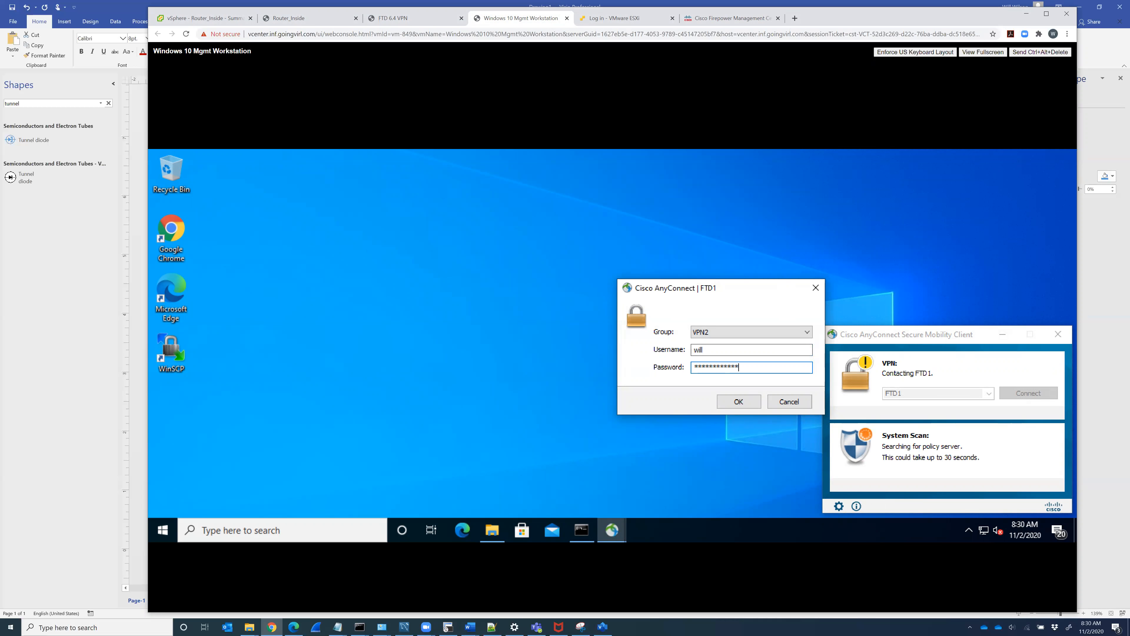
key(Return)
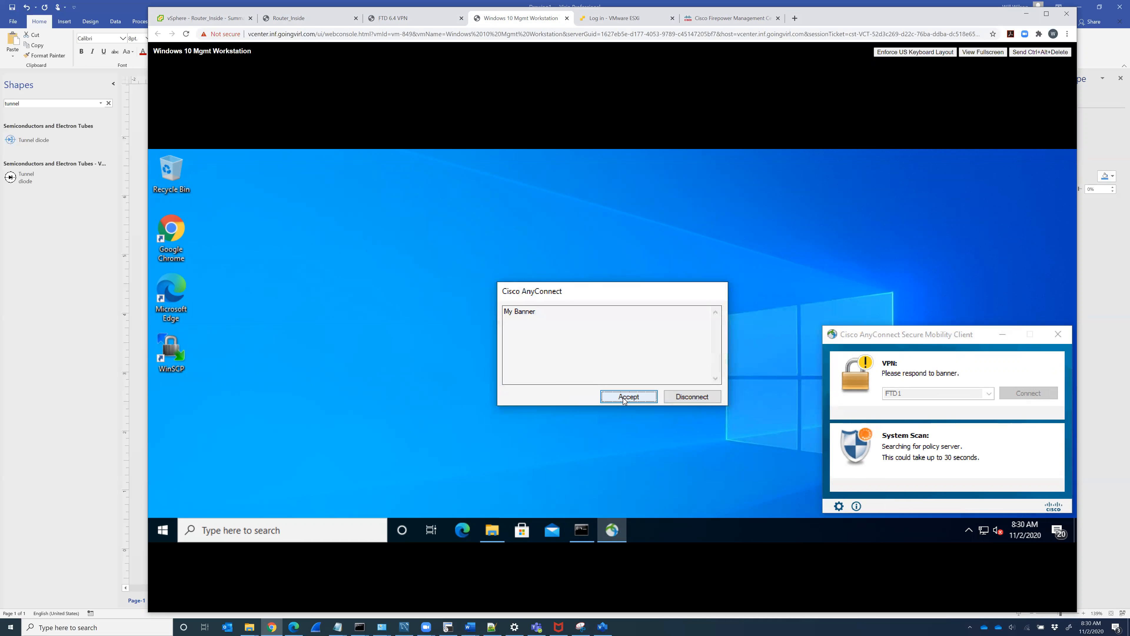
click(624, 398)
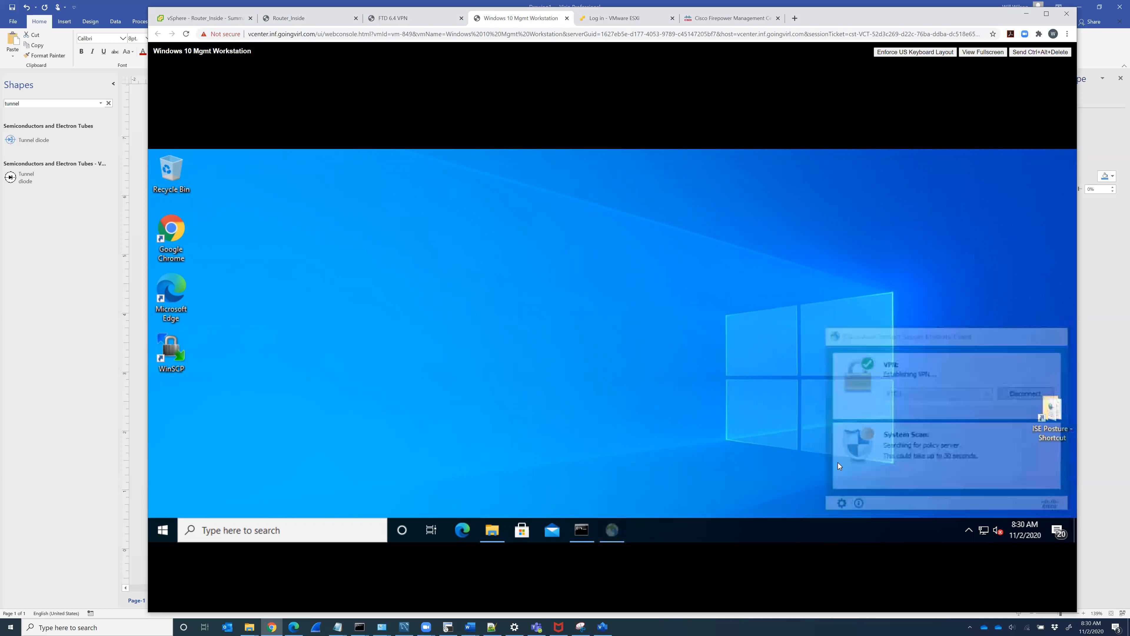
Step: Show the AnyConnect status as connected and compliant, and close the Edge security-check pop-ups
click(933, 488)
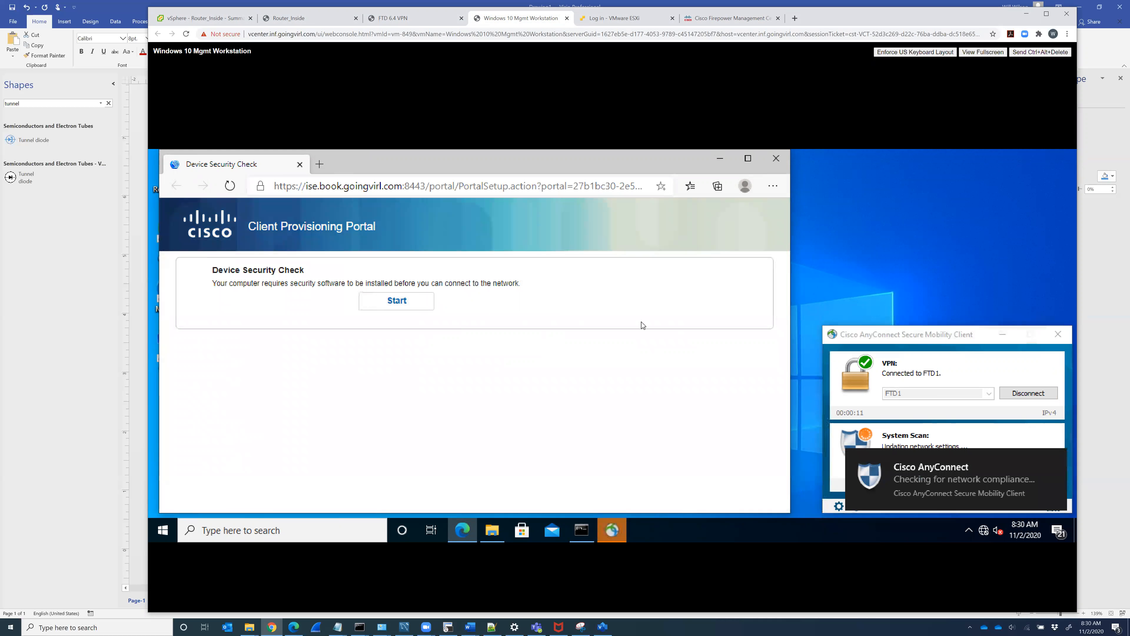
drag(955, 336, 955, 219)
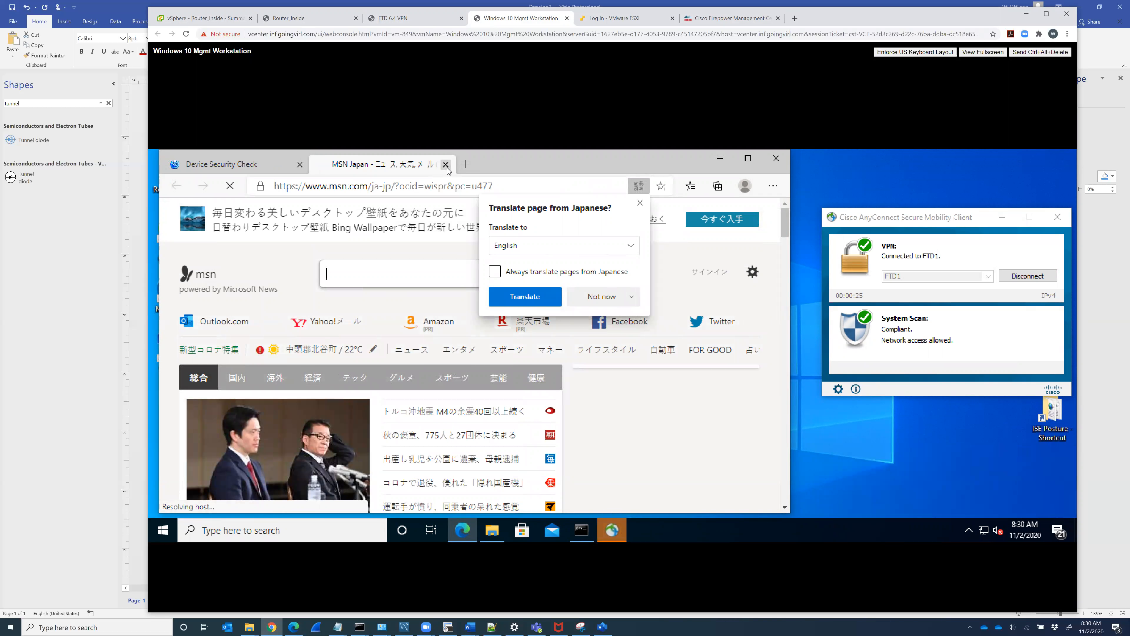
click(446, 164)
click(446, 165)
click(776, 158)
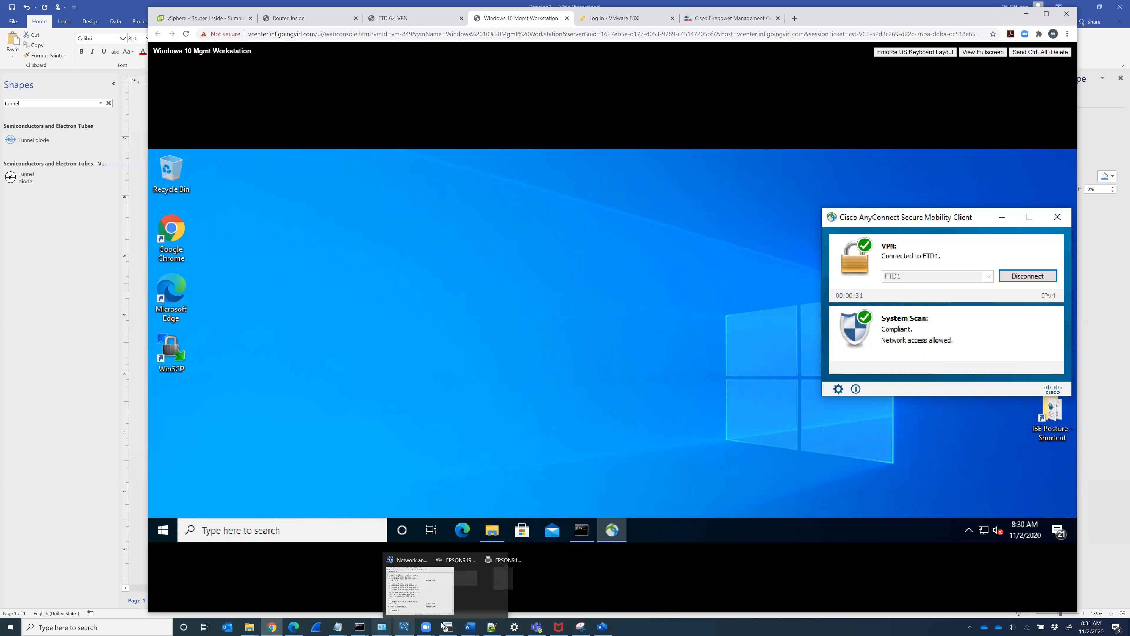
click(426, 627)
click(466, 574)
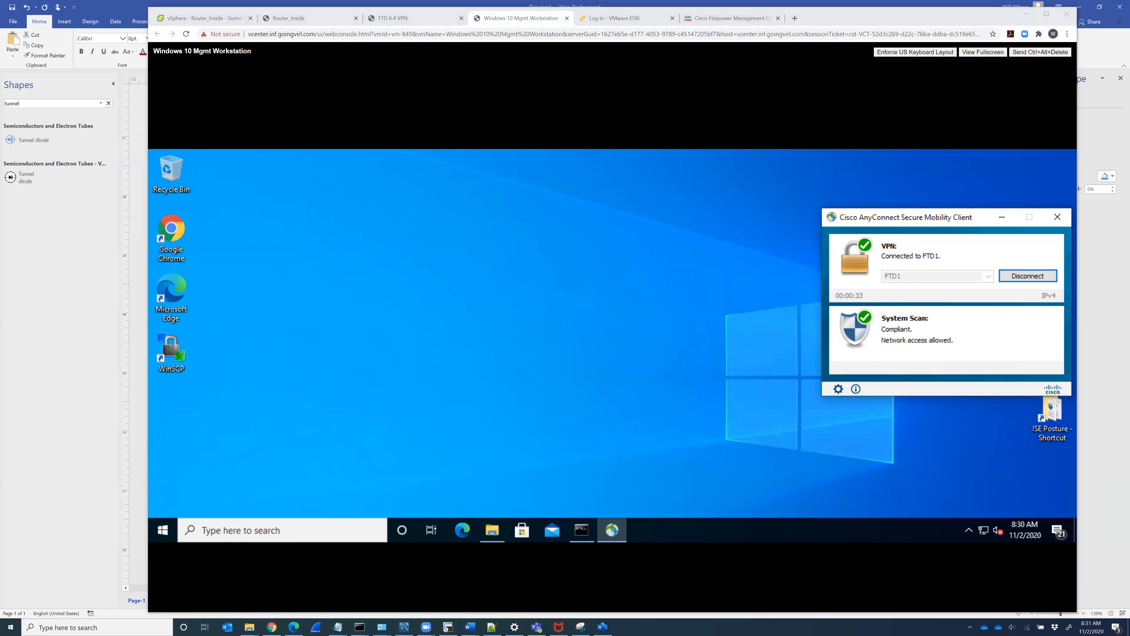